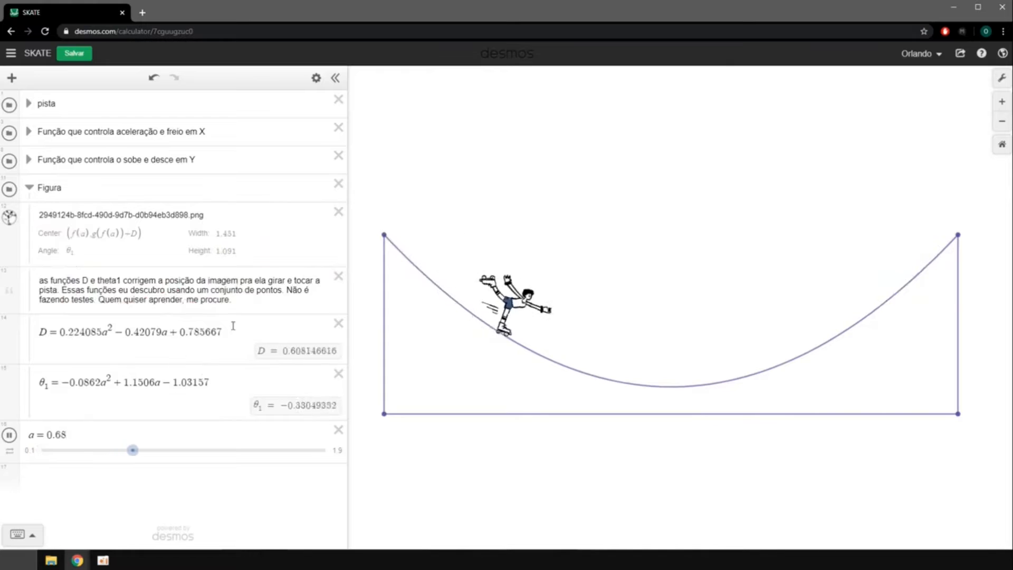
- Examine the D and θ₁ formulas that correct the skater image's position and angle
{"action": "left_click_drag", "start_coordinate": [221, 333], "coordinate": [45, 347]}
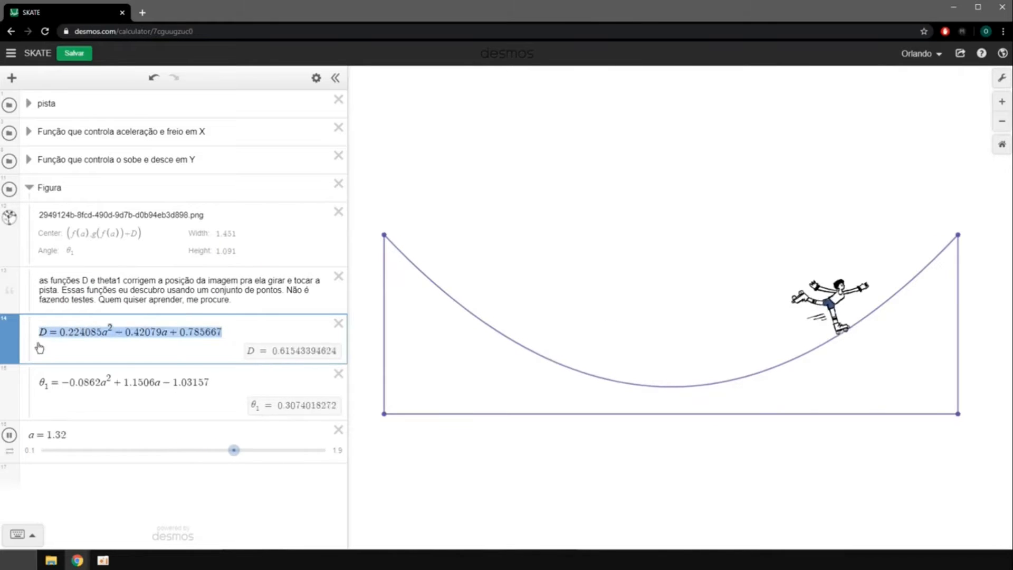
{"action": "left_click_drag", "start_coordinate": [211, 382], "coordinate": [42, 380]}
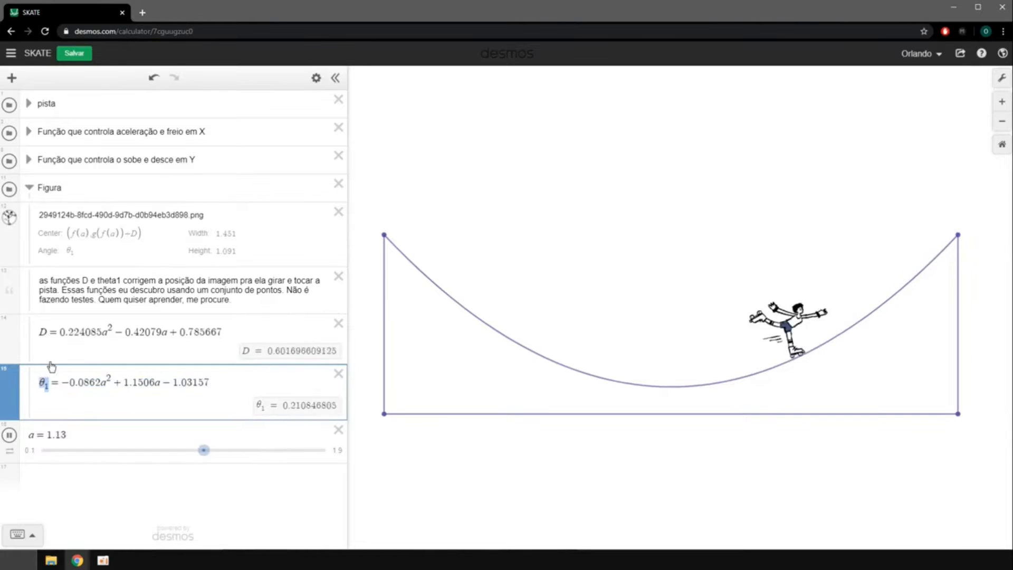
{"action": "left_click_drag", "start_coordinate": [47, 331], "coordinate": [35, 326]}
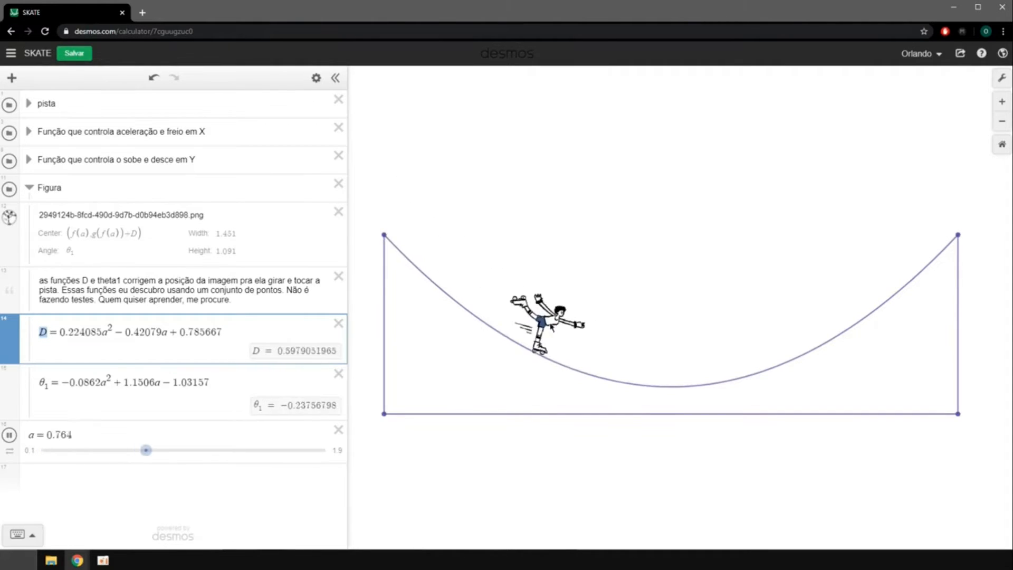
- Start a new blank graph and add an empty table to it
{"action": "left_click", "coordinate": [11, 53]}
{"action": "left_click", "coordinate": [55, 88]}
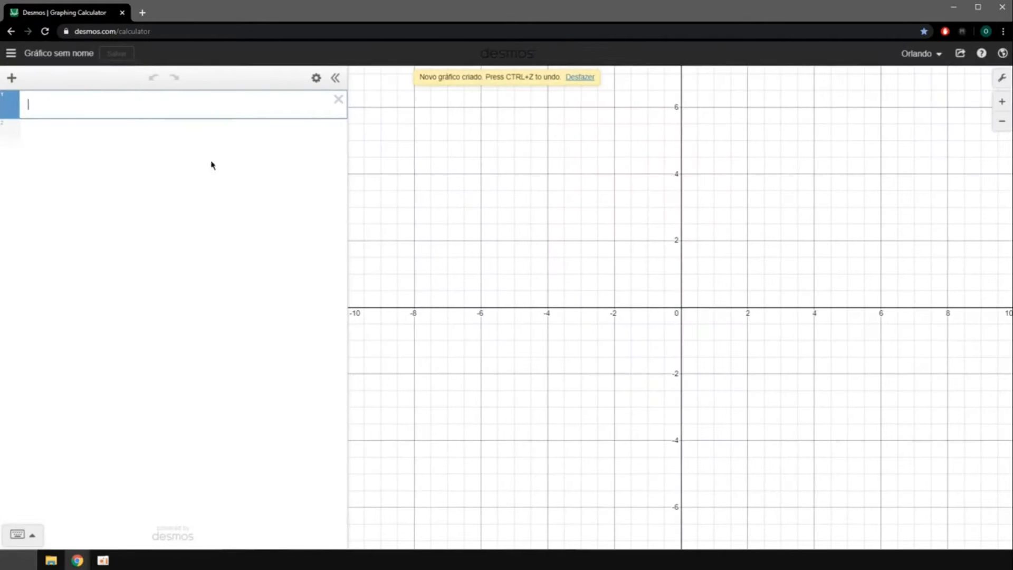
{"action": "left_click", "coordinate": [11, 77]}
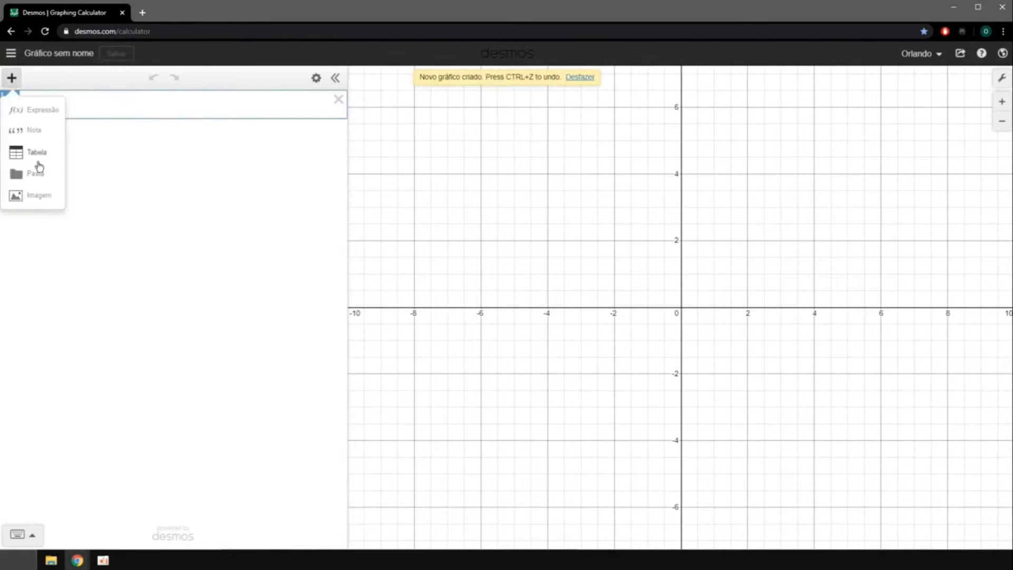
{"action": "left_click", "coordinate": [37, 160]}
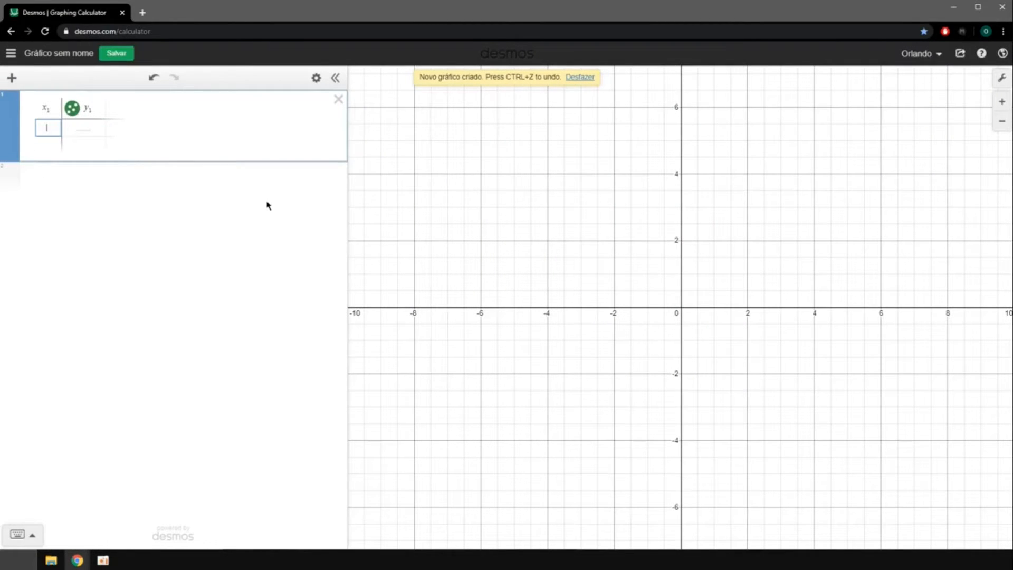
- Fill the table's x₁ column with the values 1 to 10
{"action": "type", "text": "1 2 3 4 5 6"}
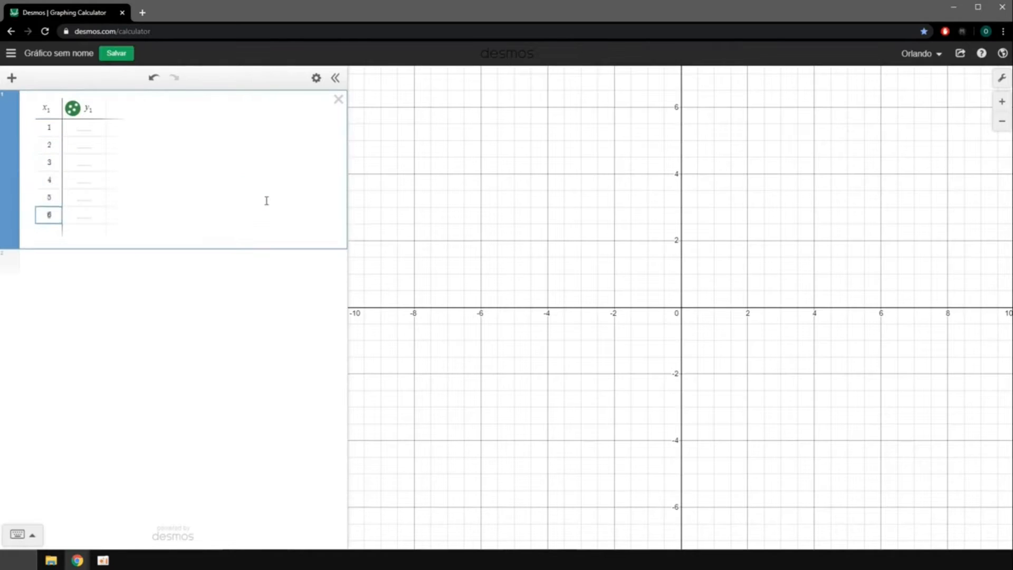
{"action": "type", "text": " 7 8 9 10"}
{"action": "key", "text": "Right"}
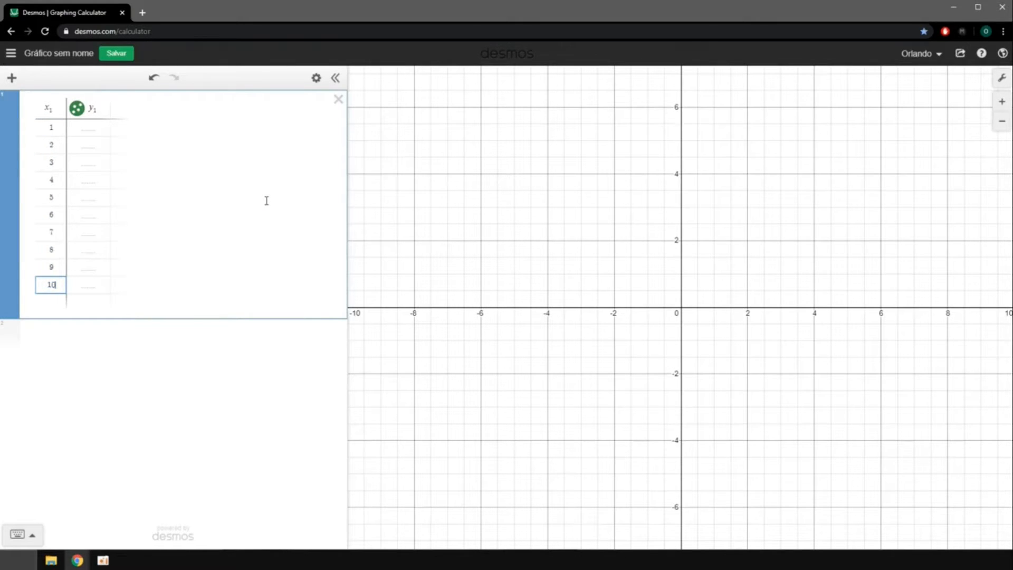
- Fill the y₁ column with 12, 15, 19, 20, 22, 22, 28, 36, 40 and 50
{"action": "key", "text": "Up"}
{"action": "key", "text": "Up"}
{"action": "key", "text": "Right"}
{"action": "key", "text": "Right"}
{"action": "key", "text": "Up"}
{"action": "key", "text": "Right"}
{"action": "key", "text": "Up"}
{"action": "key", "text": "Up"}
{"action": "key", "text": "Up"}
{"action": "key", "text": "Up"}
{"action": "key", "text": "Up"}
{"action": "key", "text": "Left"}
{"action": "key", "text": "Up"}
{"action": "type", "text": "2"}
{"action": "key", "text": "Return"}
{"action": "type", "text": "15"}
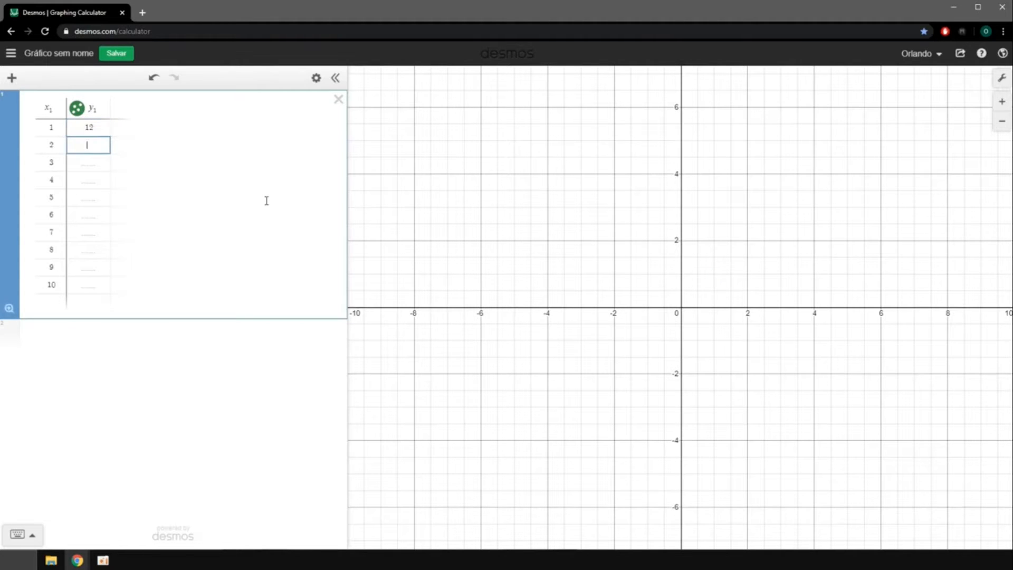
{"action": "key", "text": "Return"}
{"action": "type", "text": "15"}
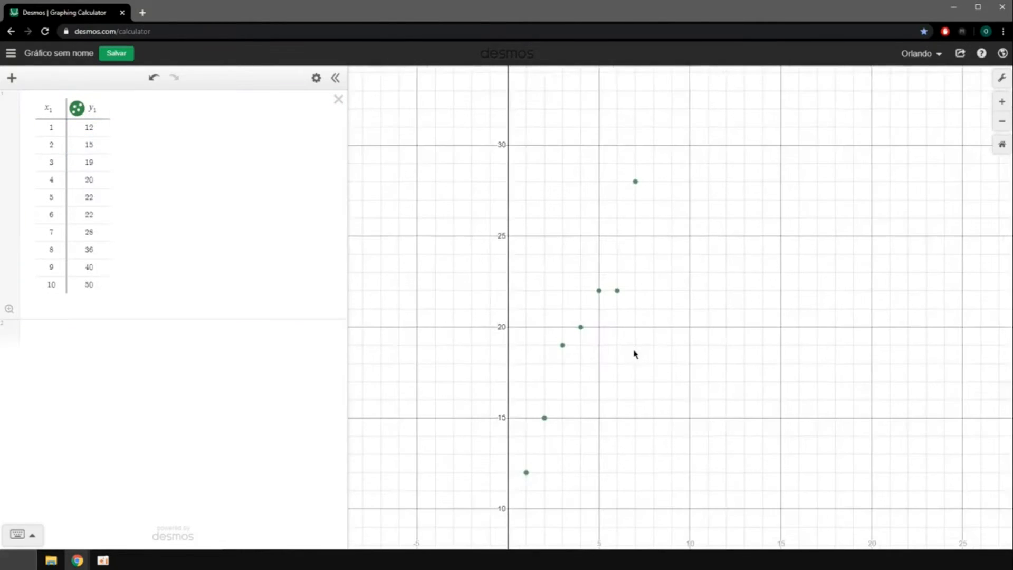
- Enter the linear model y₁ = ax₁ + b in a new expression below the table
{"action": "scroll", "coordinate": [635, 354], "scroll_direction": "down", "scroll_amount": 5}
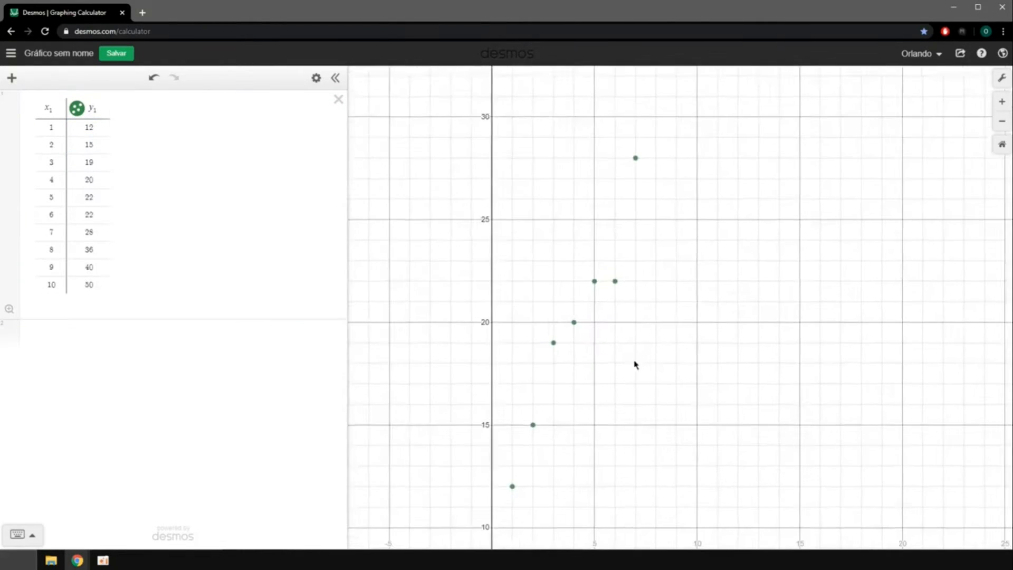
{"action": "scroll", "coordinate": [675, 271], "scroll_direction": "down", "scroll_amount": 4}
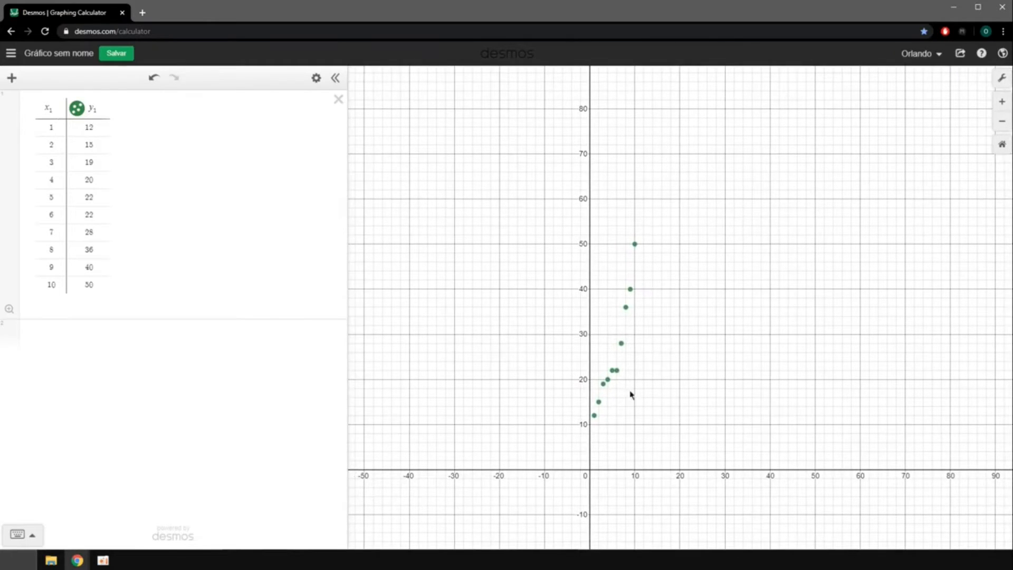
{"action": "scroll", "coordinate": [606, 379], "scroll_direction": "up", "scroll_amount": 3}
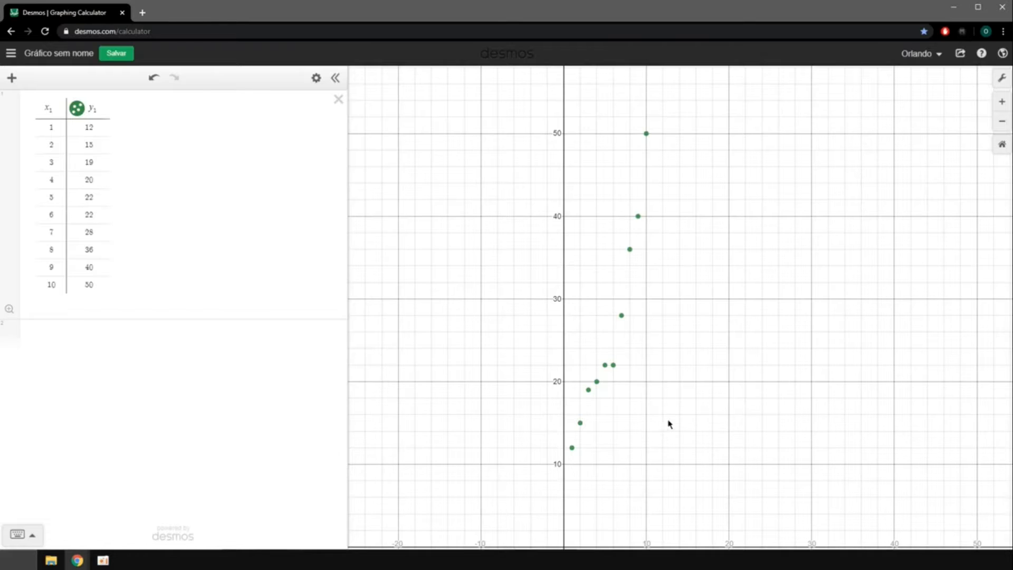
{"action": "scroll", "coordinate": [668, 424], "scroll_direction": "up", "scroll_amount": 1}
{"action": "left_click", "coordinate": [131, 338]}
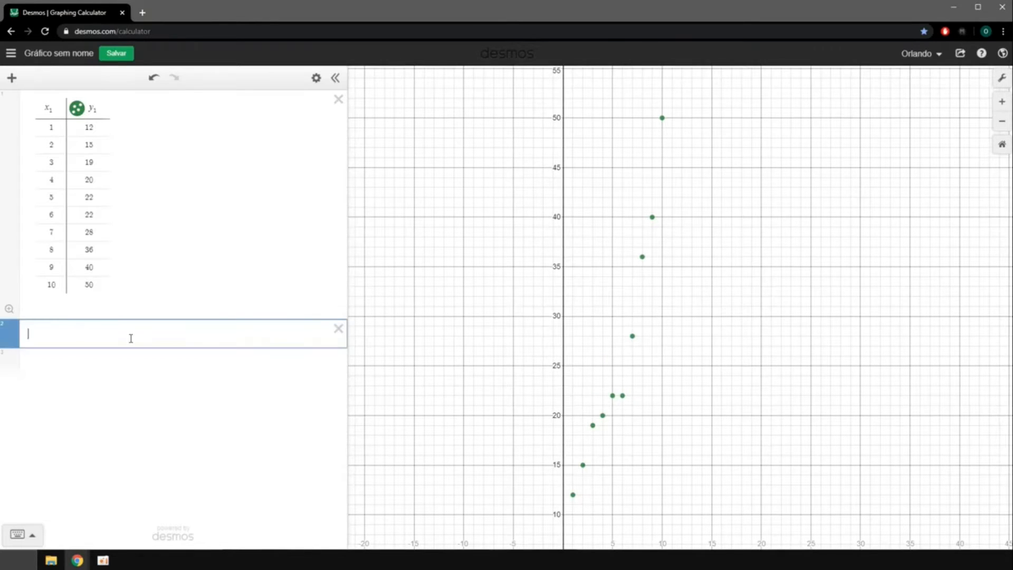
{"action": "type", "text": "y1"}
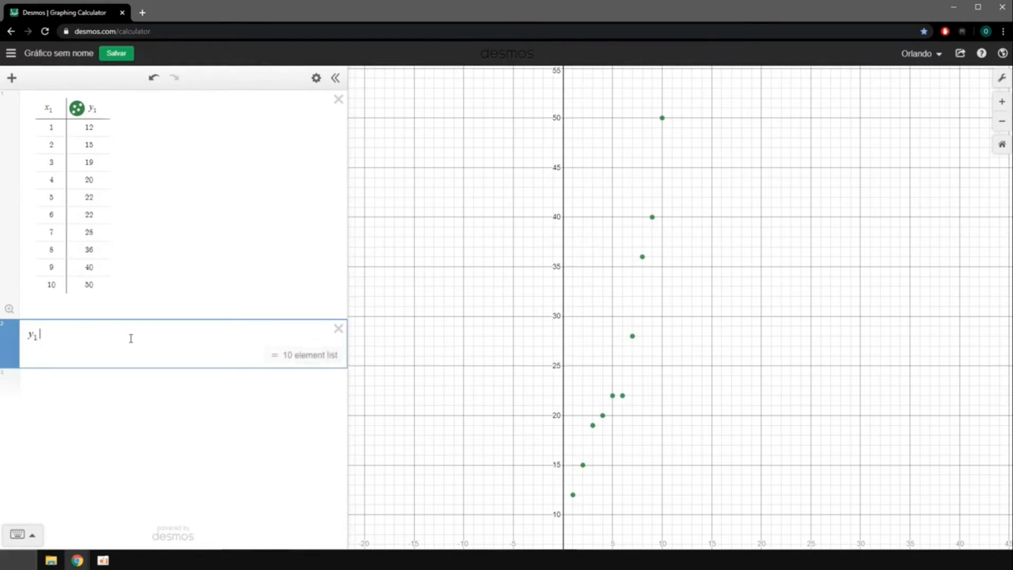
{"action": "type", "text": " = ax1 + b"}
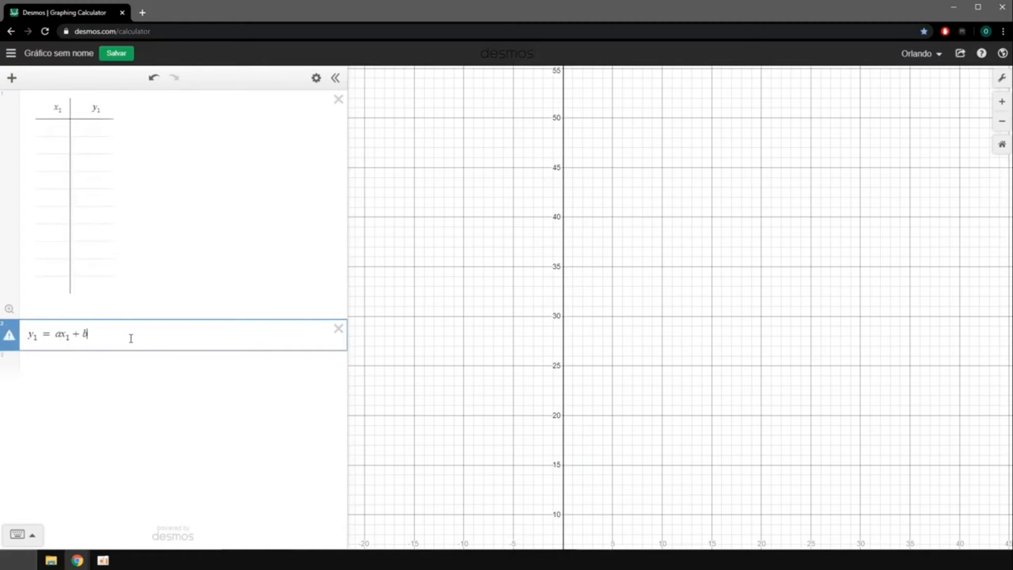
- Replace the equals sign in the linear model with a tilde to make it the regression y₁ ~ ax₁ + b
{"action": "left_click_drag", "start_coordinate": [100, 341], "coordinate": [15, 339]}
{"action": "left_click", "coordinate": [86, 336]}
{"action": "left_click_drag", "start_coordinate": [94, 334], "coordinate": [22, 339]}
{"action": "left_click", "coordinate": [107, 341]}
{"action": "left_click", "coordinate": [54, 335]}
{"action": "key", "text": "BackSpace"}
{"action": "type", "text": "~"}
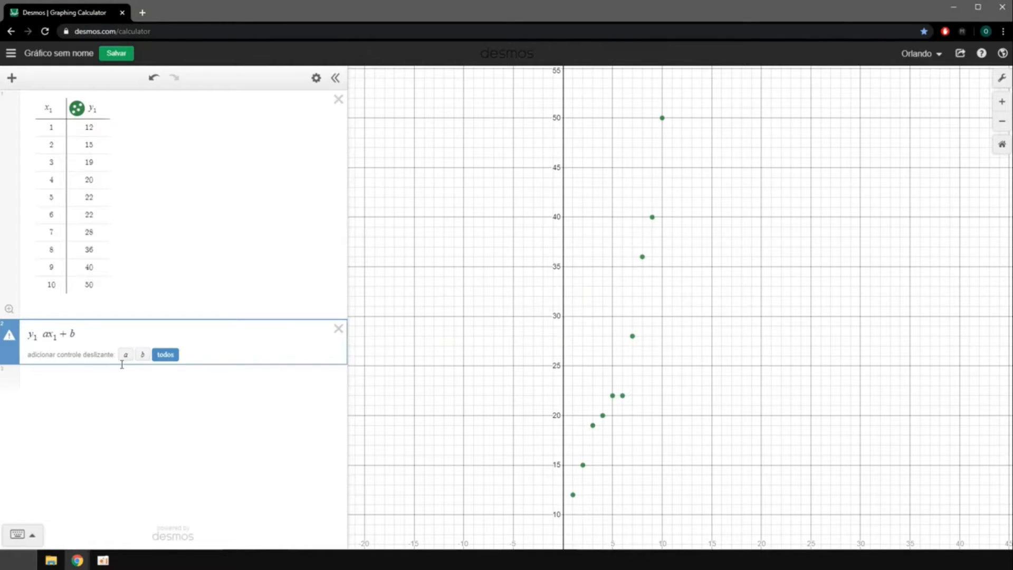
{"action": "type", "text": "~"}
- Inspect the fitted line against the data points and check its y-intercept
{"action": "scroll", "coordinate": [655, 417], "scroll_direction": "down", "scroll_amount": 3}
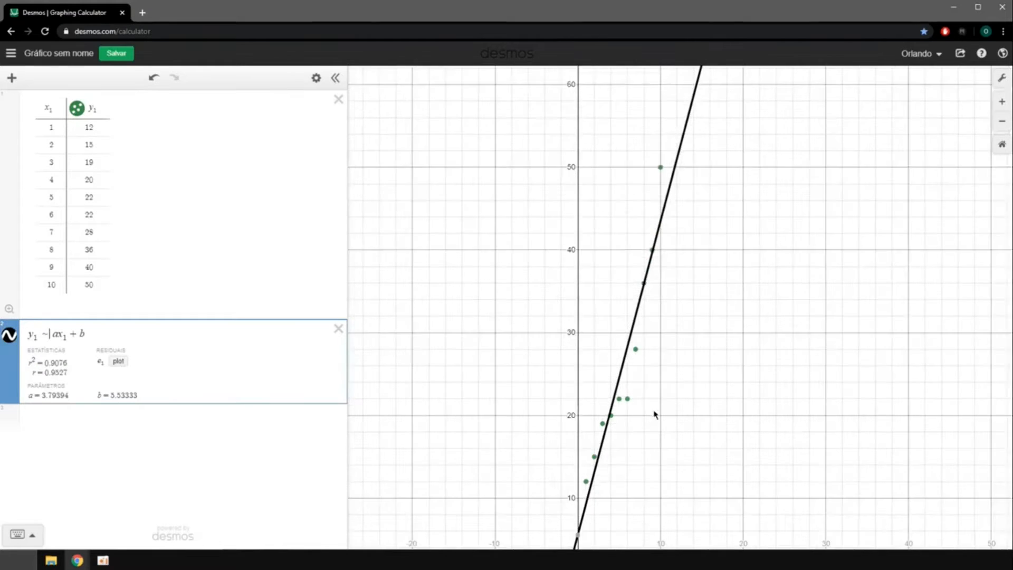
{"action": "left_click_drag", "start_coordinate": [647, 386], "coordinate": [599, 313]}
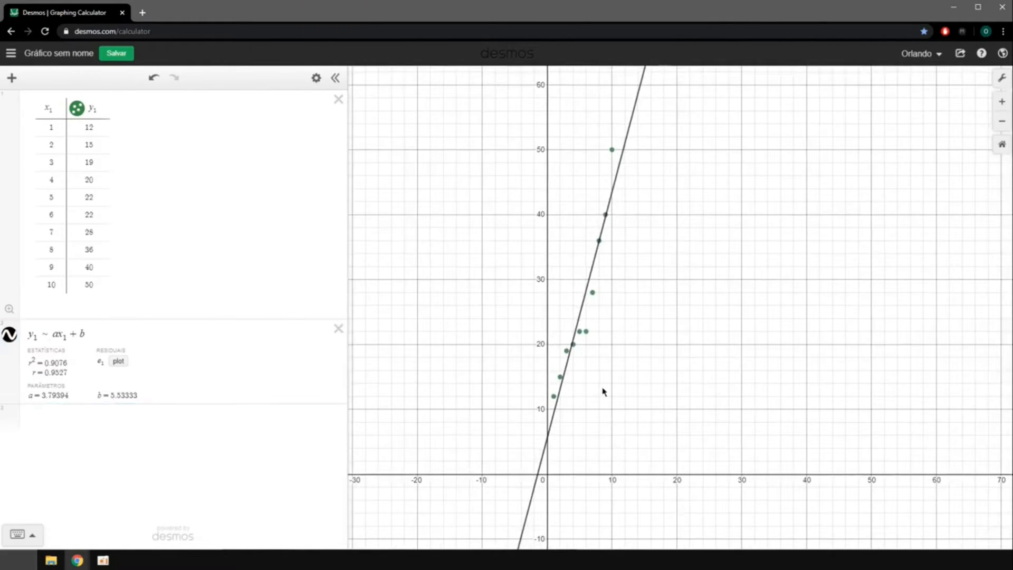
{"action": "scroll", "coordinate": [605, 312], "scroll_direction": "down", "scroll_amount": 3}
{"action": "scroll", "coordinate": [606, 310], "scroll_direction": "up", "scroll_amount": 4}
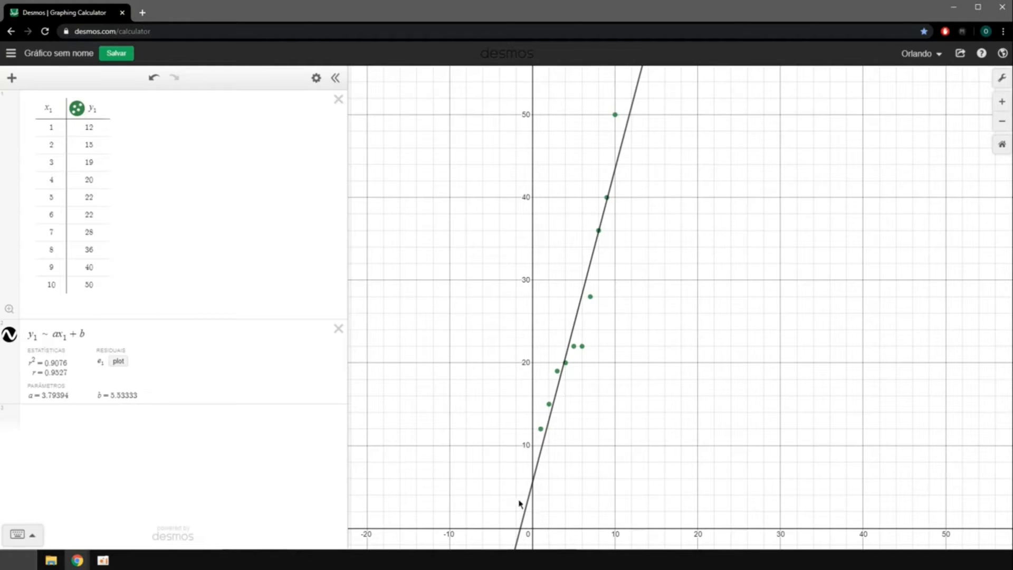
{"action": "left_click", "coordinate": [533, 484]}
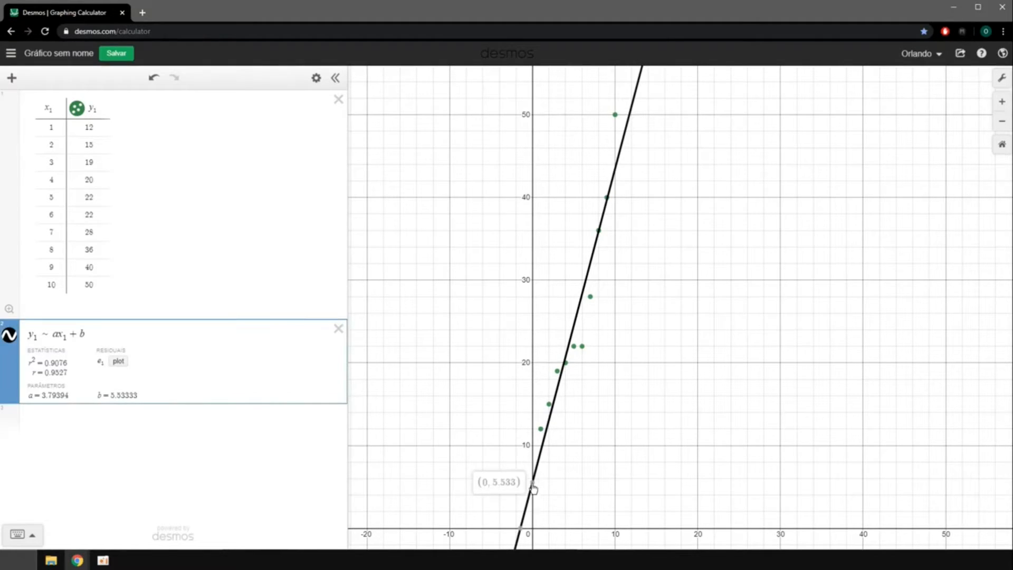
- Write the fitted line explicitly as y₂ = 3.79394x₂ + 5.5333 with the regression curve hidden, and delete that expression
{"action": "left_click", "coordinate": [87, 412]}
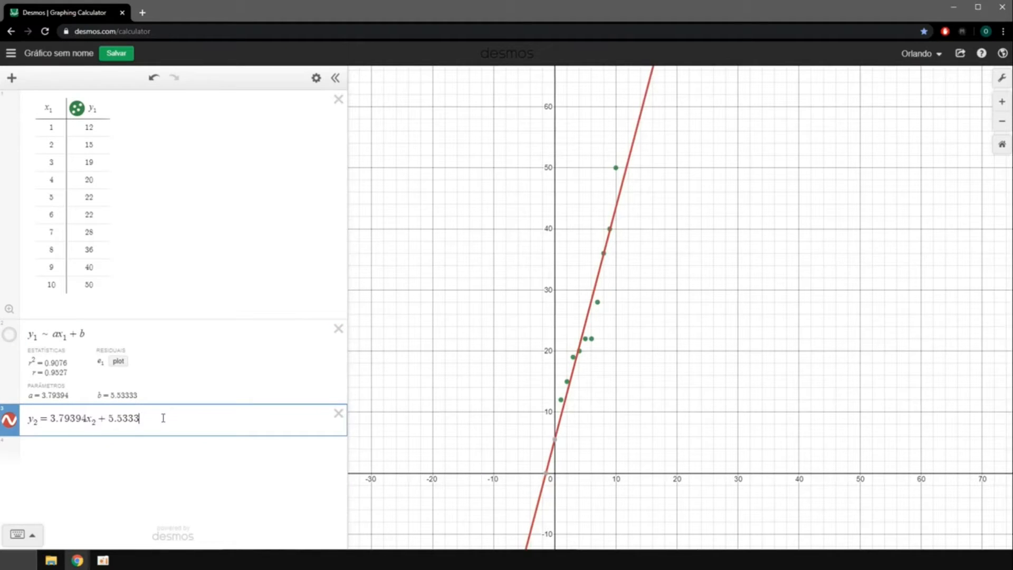
{"action": "left_click_drag", "start_coordinate": [164, 419], "coordinate": [10, 429]}
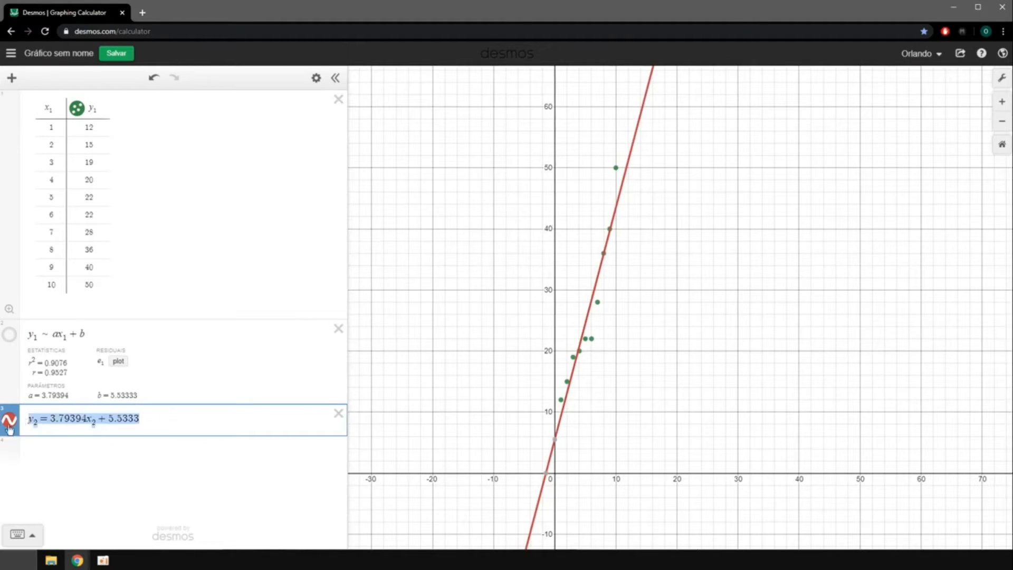
{"action": "left_click", "coordinate": [183, 464]}
{"action": "left_click_drag", "start_coordinate": [162, 421], "coordinate": [20, 435]}
{"action": "left_click", "coordinate": [91, 433]}
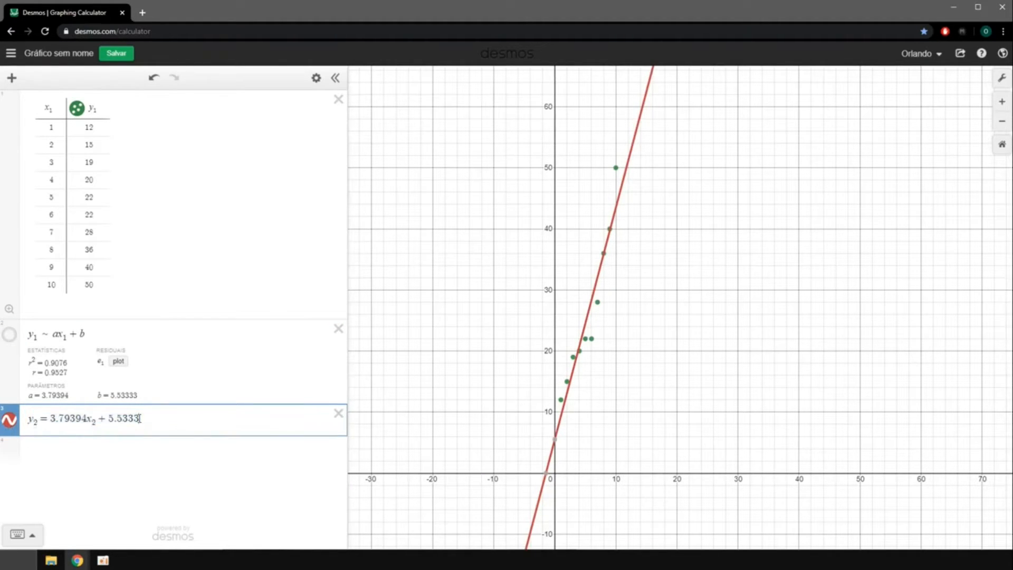
{"action": "left_click", "coordinate": [338, 414]}
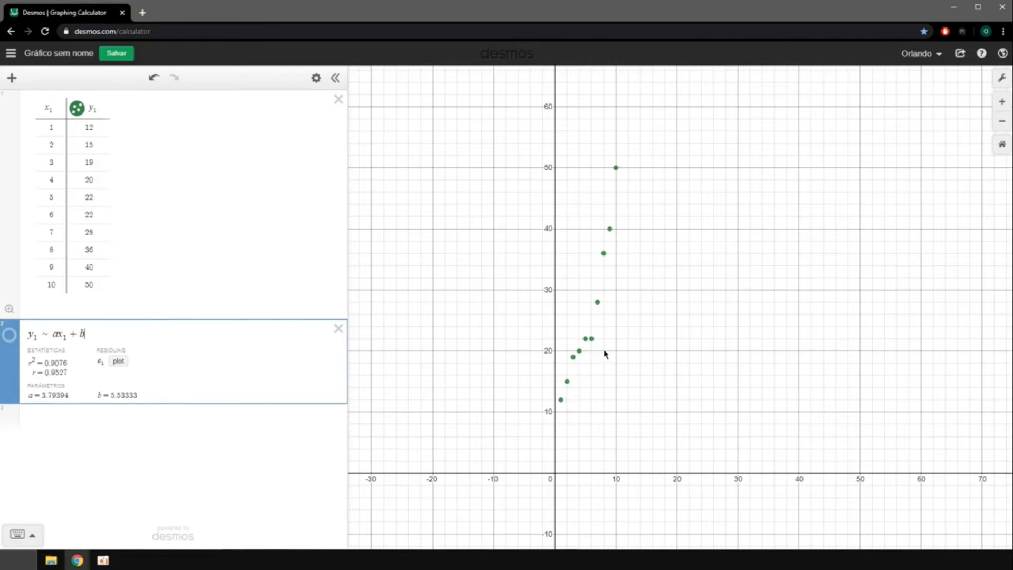
- Change the regression to the quadratic model y₁ ~ ax₁² + bx₁ + c
{"action": "left_click_drag", "start_coordinate": [606, 356], "coordinate": [619, 371]}
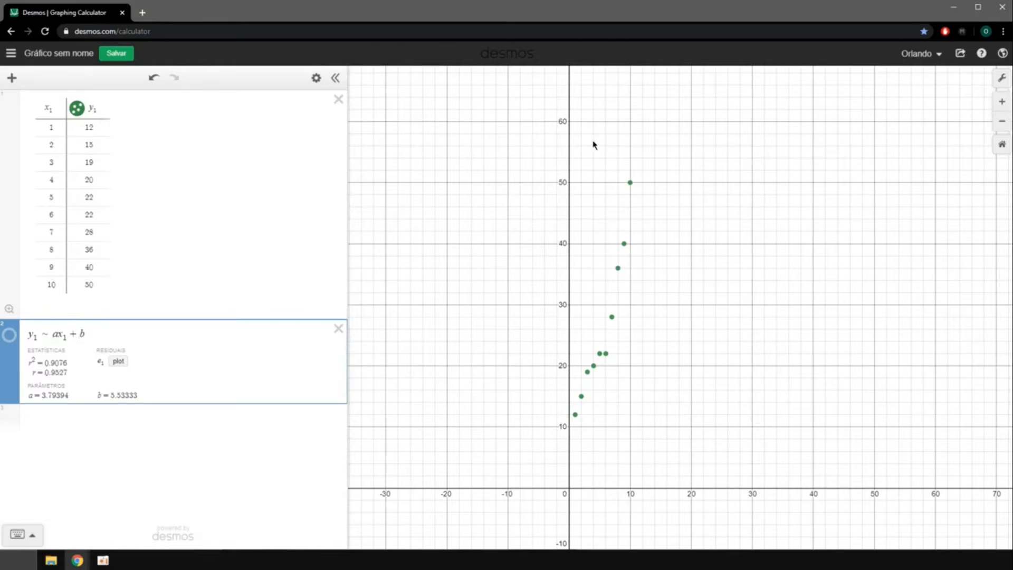
{"action": "left_click_drag", "start_coordinate": [52, 334], "coordinate": [92, 342]}
{"action": "left_click", "coordinate": [87, 339]}
{"action": "left_click", "coordinate": [69, 336]}
{"action": "key", "text": "Delete"}
{"action": "key", "text": "Right"}
{"action": "key", "text": "Right"}
{"action": "key", "text": "Right"}
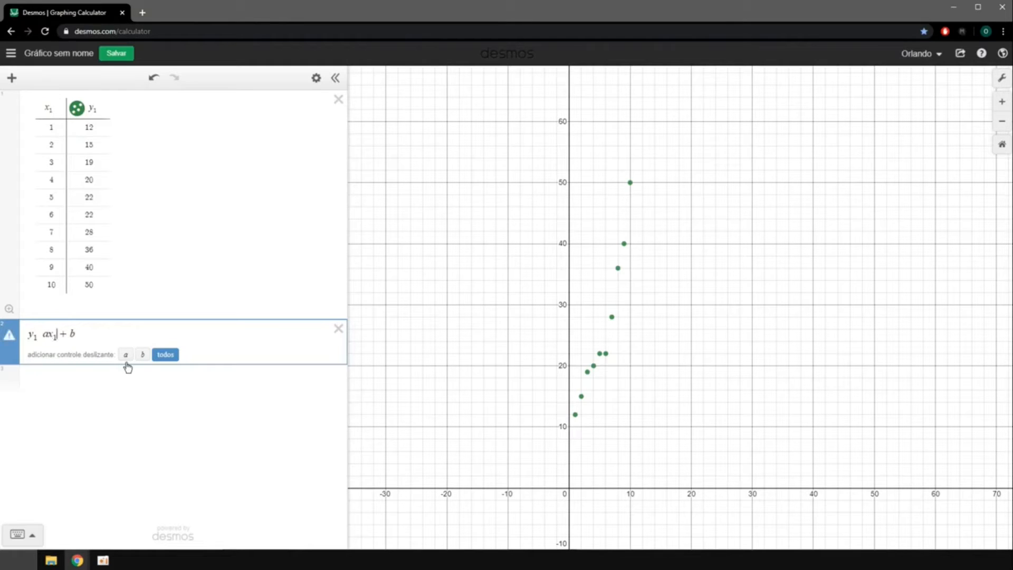
{"action": "type", "text": "^2"}
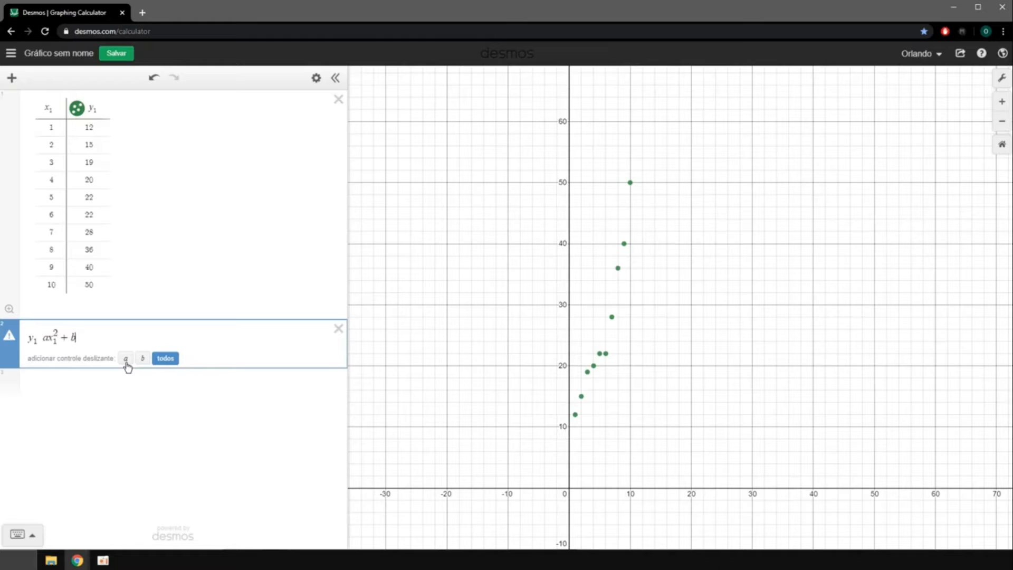
{"action": "type", "text": "+c"}
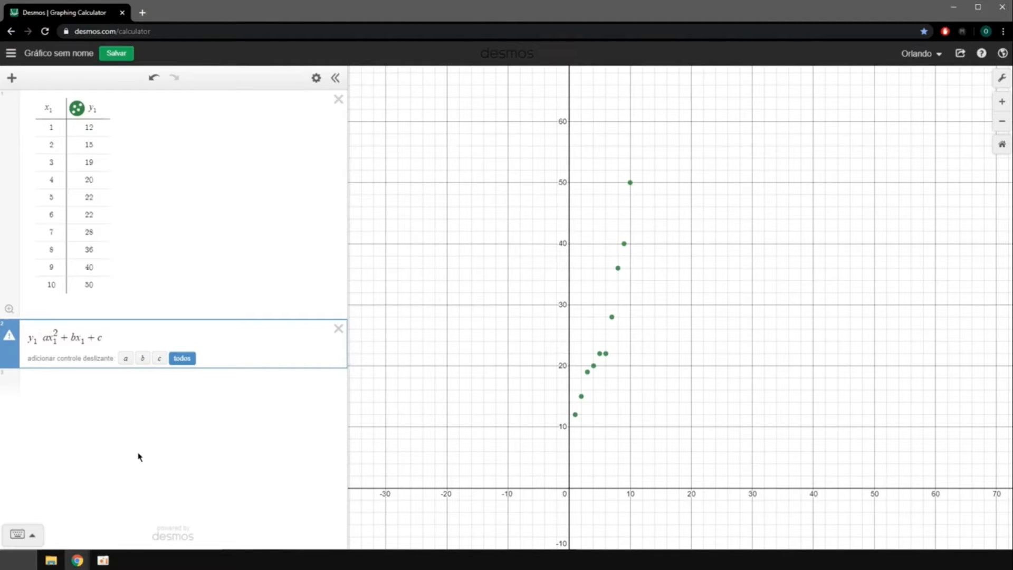
{"action": "type", "text": "~"}
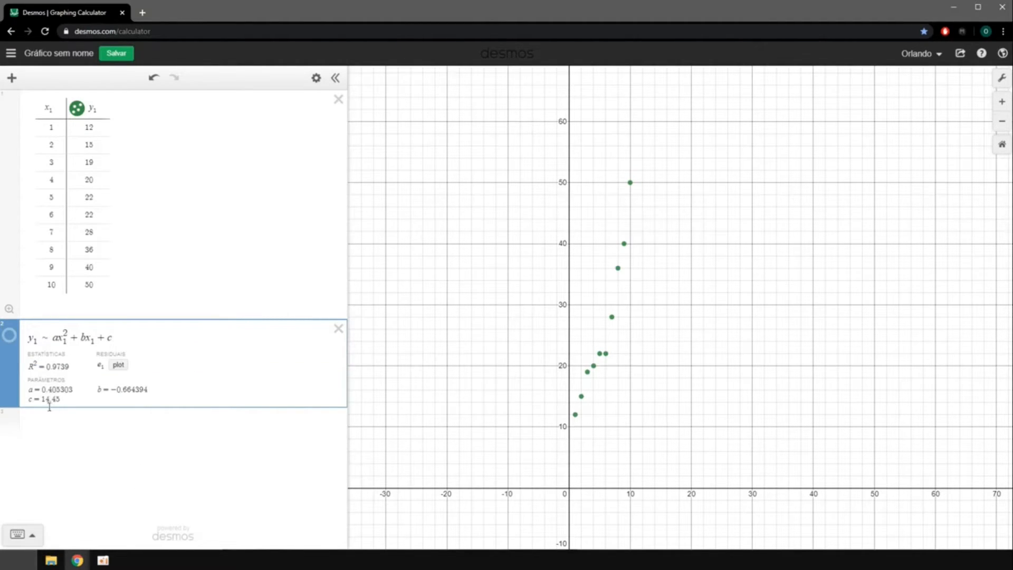
- Show the quadratic regression curve and compare it with the data points
{"action": "left_click", "coordinate": [9, 336]}
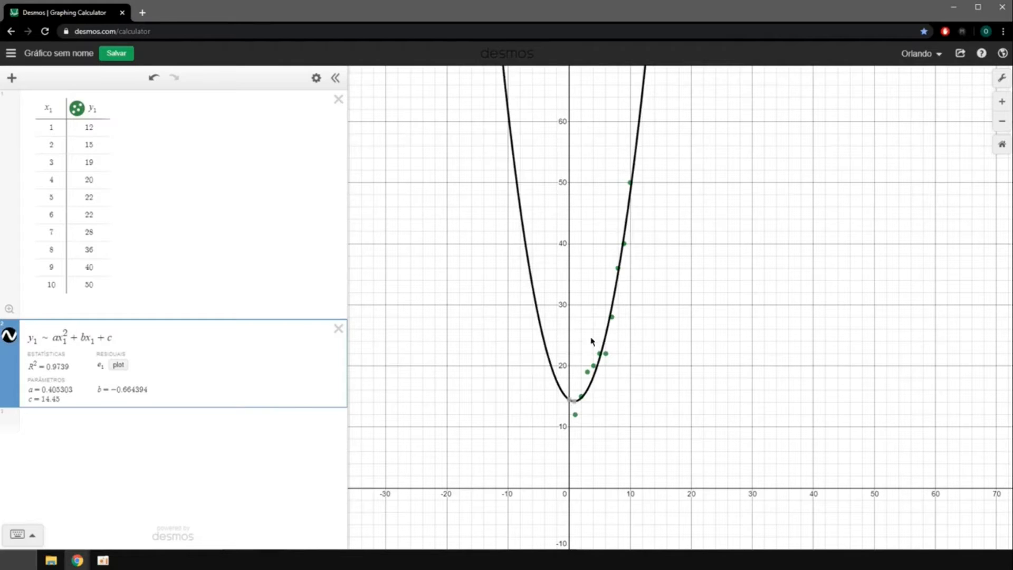
{"action": "scroll", "coordinate": [670, 287], "scroll_direction": "up", "scroll_amount": 5}
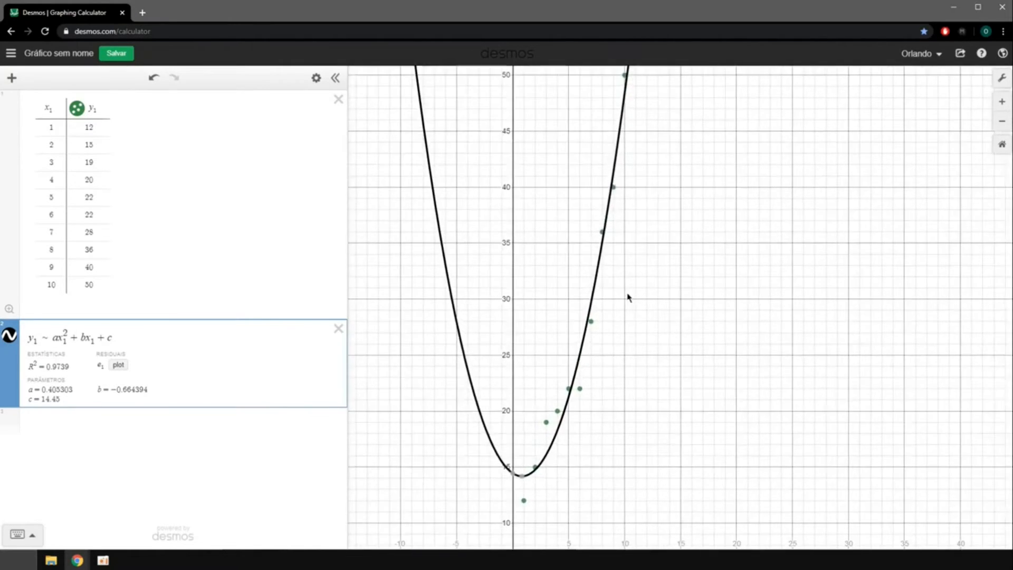
{"action": "left_click", "coordinate": [659, 347]}
{"action": "left_click_drag", "start_coordinate": [660, 344], "coordinate": [670, 327]}
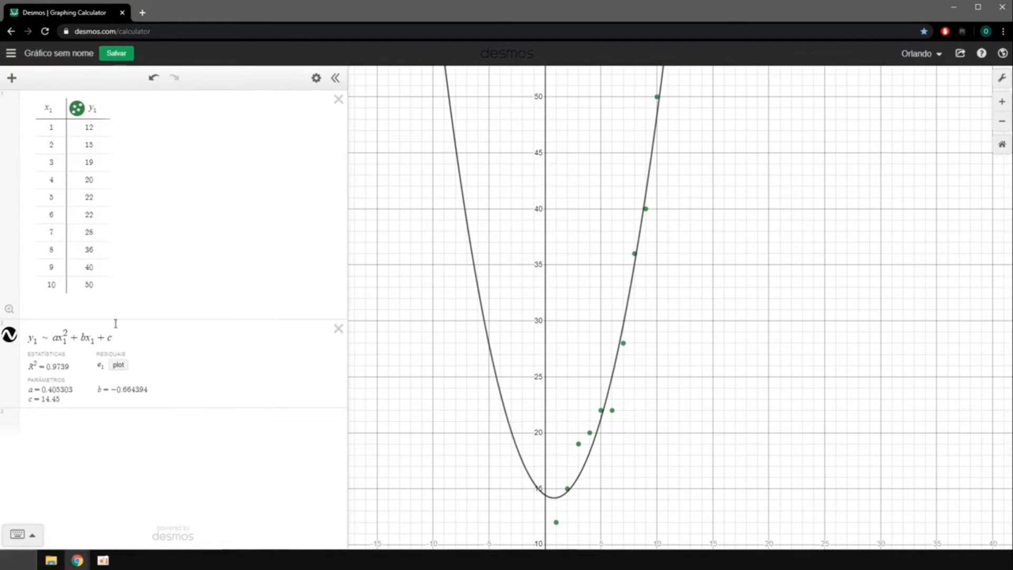
{"action": "left_click_drag", "start_coordinate": [665, 415], "coordinate": [659, 379]}
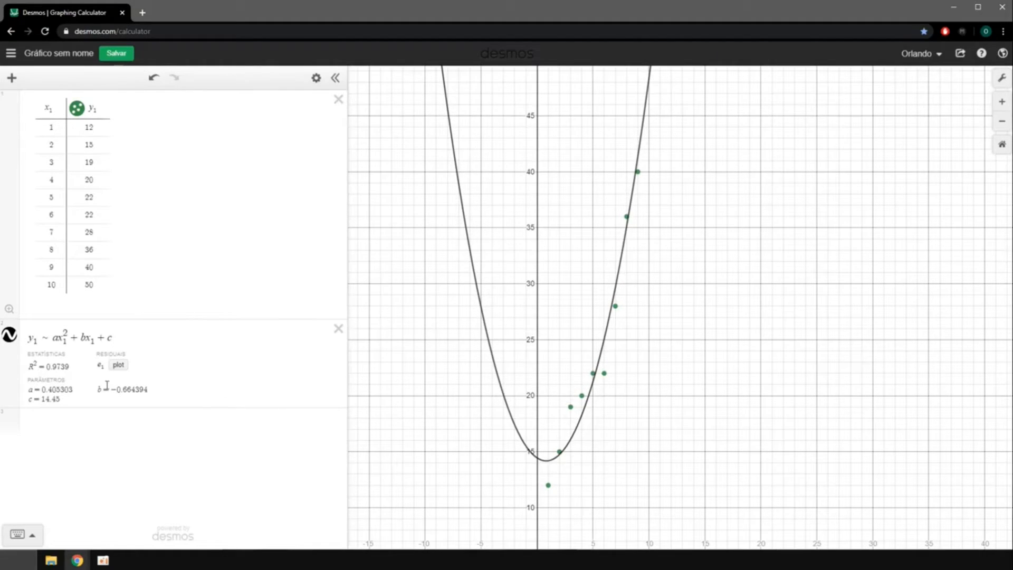
- Define the function f(x) = x³ + x² in the empty graph
{"action": "left_click", "coordinate": [221, 296]}
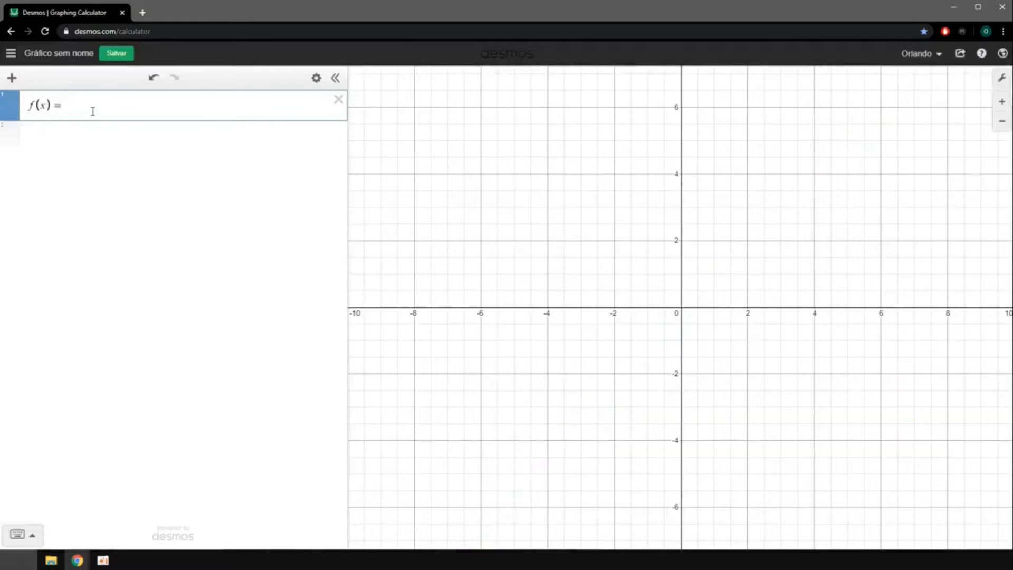
{"action": "type", "text": "x^3"}
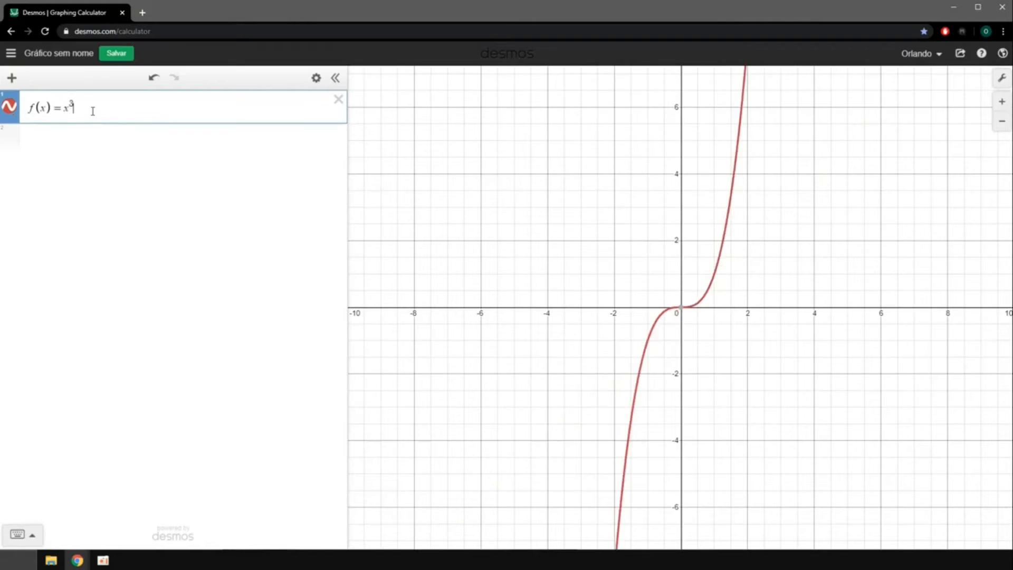
{"action": "type", "text": "+"}
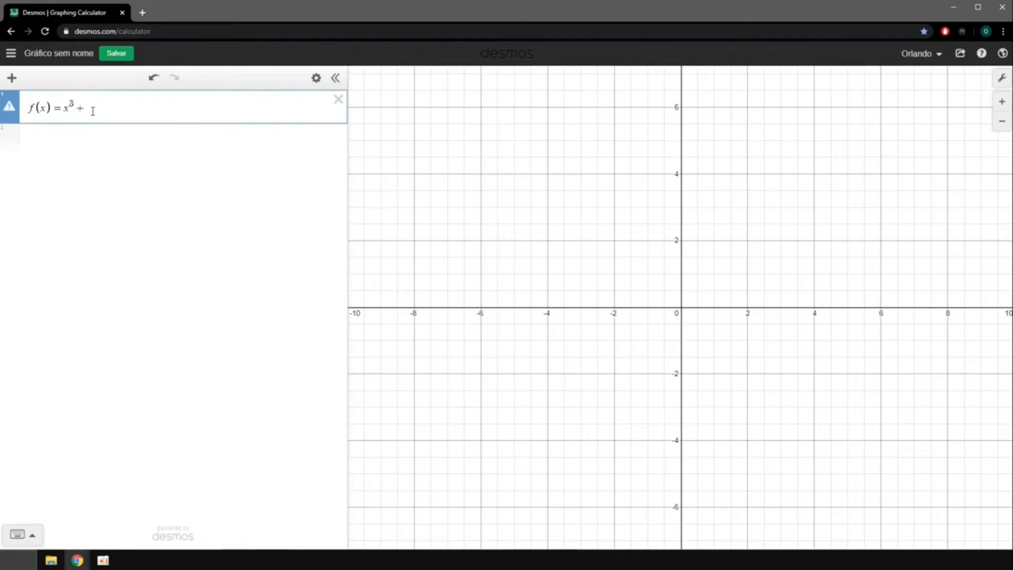
{"action": "type", "text": "x^2"}
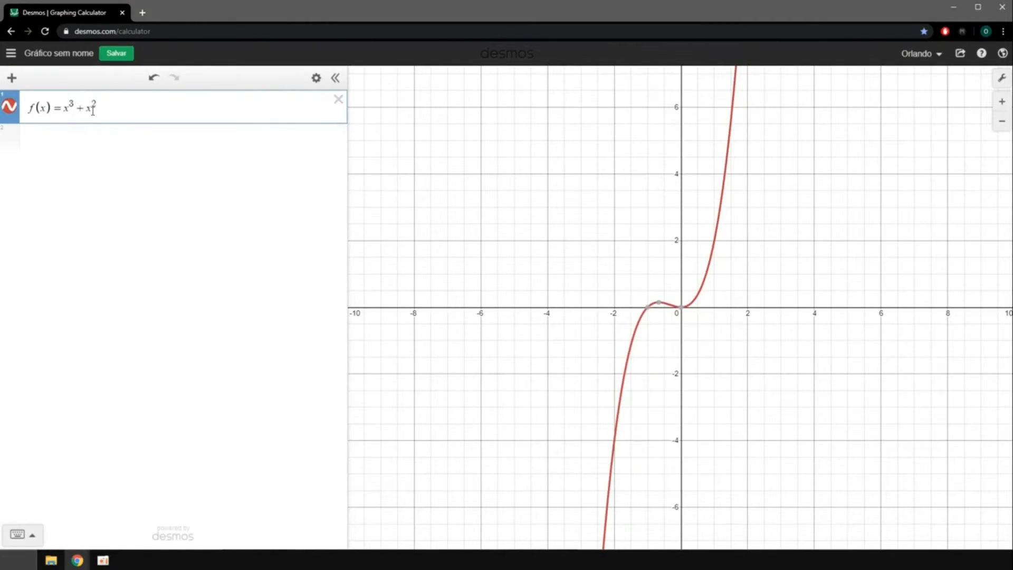
{"action": "scroll", "coordinate": [685, 296], "scroll_direction": "up", "scroll_amount": 6}
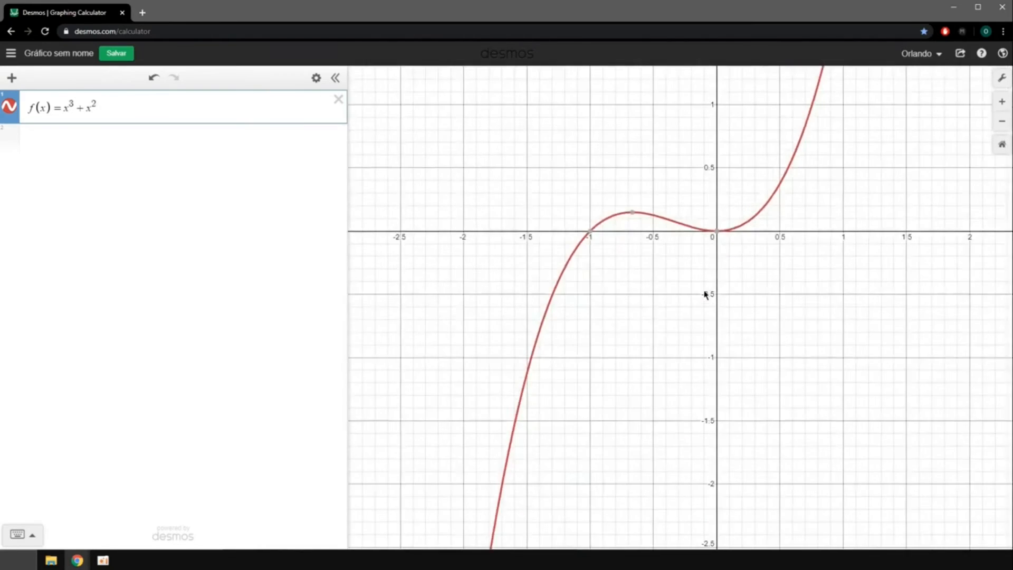
{"action": "scroll", "coordinate": [690, 366], "scroll_direction": "up", "scroll_amount": 4}
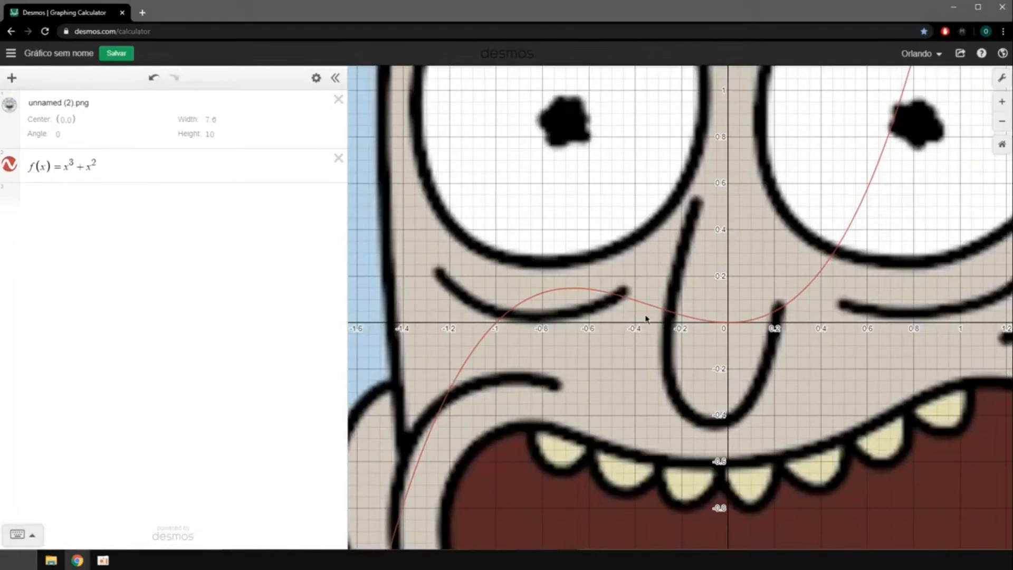
- Shrink the character image at the origin to about 0.27 wide, keeping its proportions
{"action": "scroll", "coordinate": [779, 347], "scroll_direction": "down", "scroll_amount": 6}
{"action": "scroll", "coordinate": [738, 318], "scroll_direction": "up", "scroll_amount": 5}
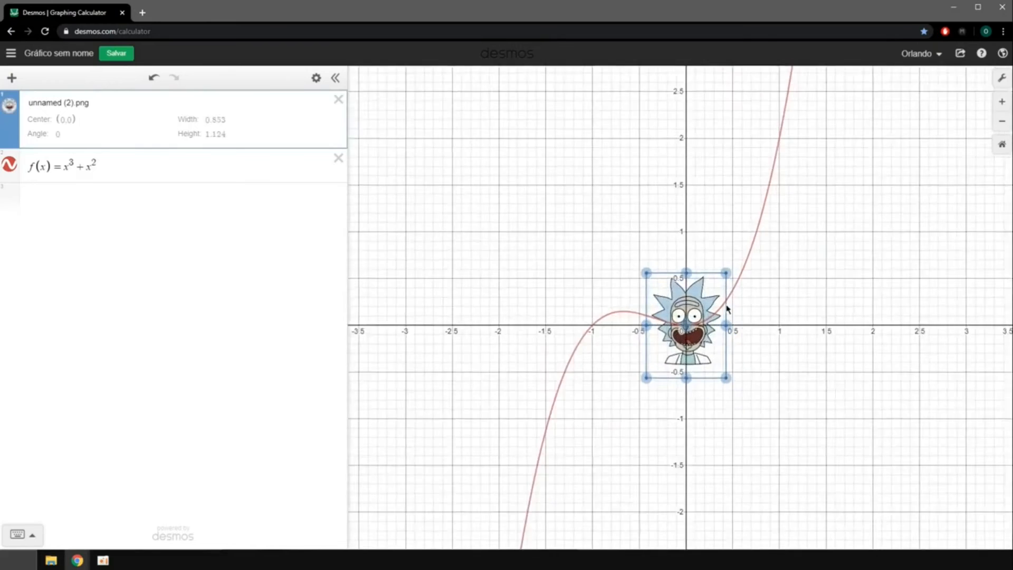
{"action": "scroll", "coordinate": [727, 309], "scroll_direction": "up", "scroll_amount": 3}
- Create a slider P ranging from −1 to 0.6 and set it to −1
{"action": "left_click", "coordinate": [94, 200]}
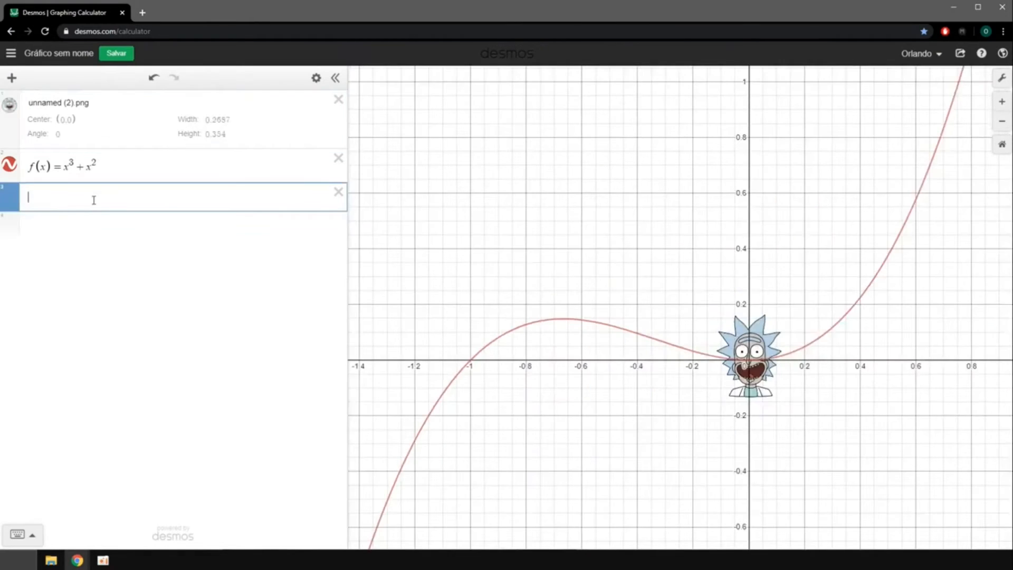
{"action": "type", "text": "P = −0.98"}
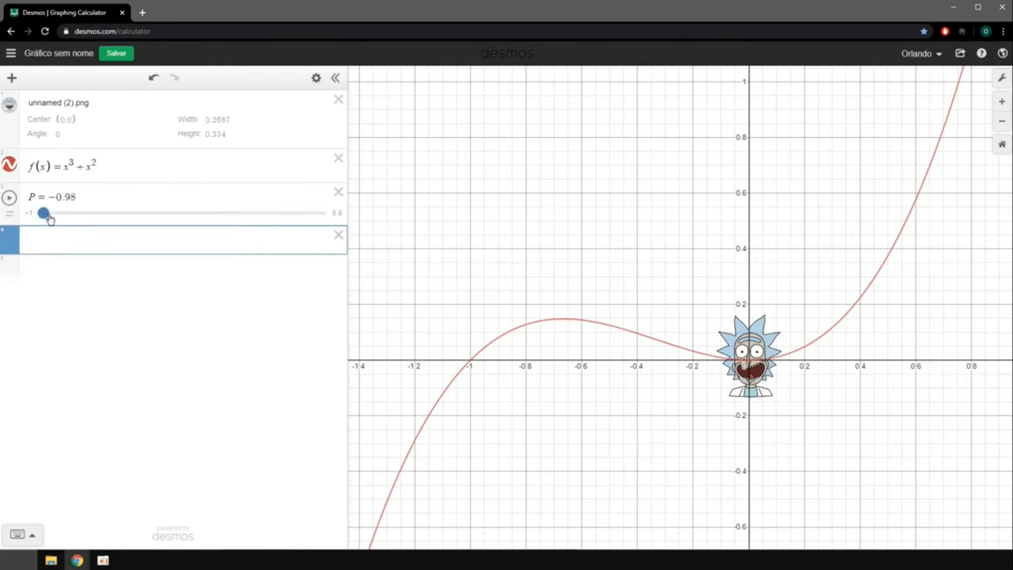
{"action": "left_click_drag", "start_coordinate": [46, 214], "coordinate": [33, 213]}
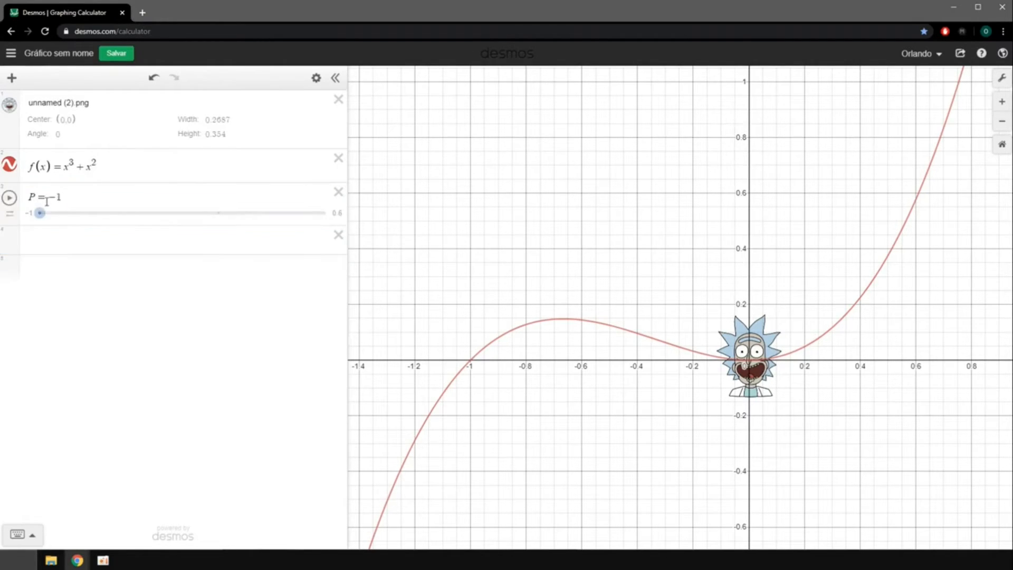
- Set the x-coordinate of the image's center to P and slide P to move the image horizontally
{"action": "left_click", "coordinate": [62, 119]}
{"action": "left_click_drag", "start_coordinate": [62, 120], "coordinate": [67, 122]}
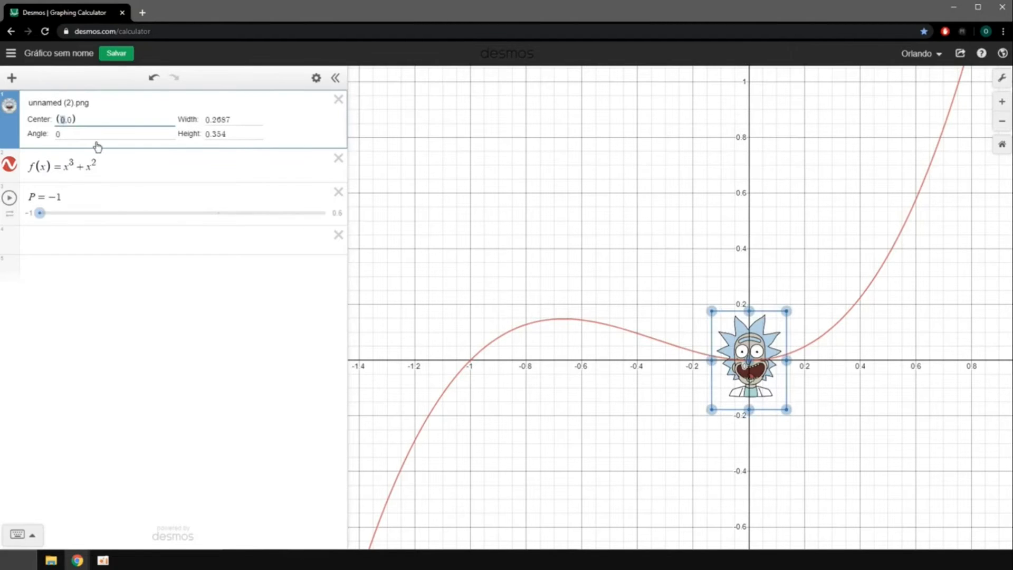
{"action": "type", "text": "P"}
{"action": "left_click_drag", "start_coordinate": [39, 213], "coordinate": [62, 255]}
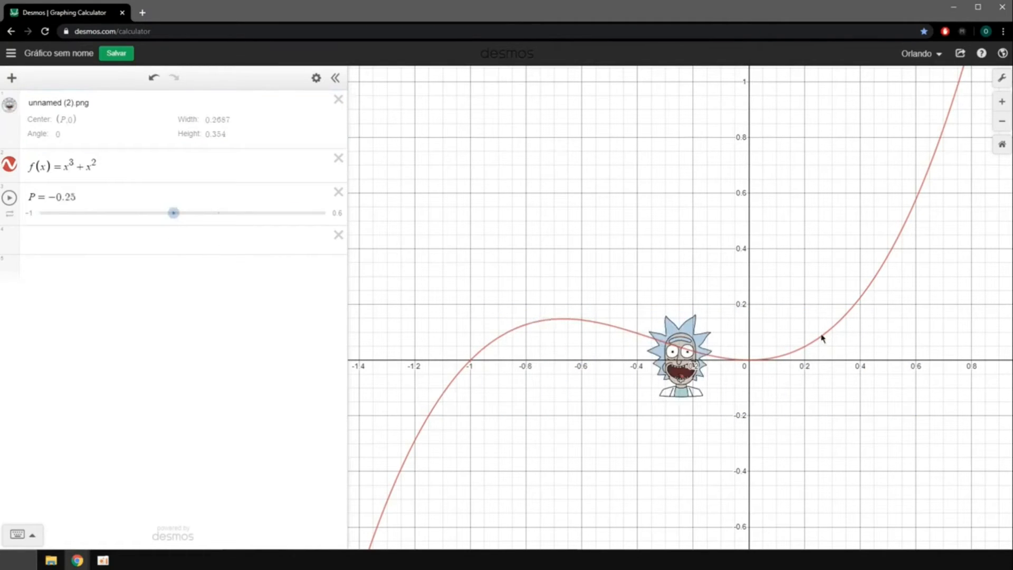
- Set the y-coordinate of the image's center to f(P) and slide P to −0.85 to move the image along the curve
{"action": "left_click_drag", "start_coordinate": [114, 172], "coordinate": [34, 169]}
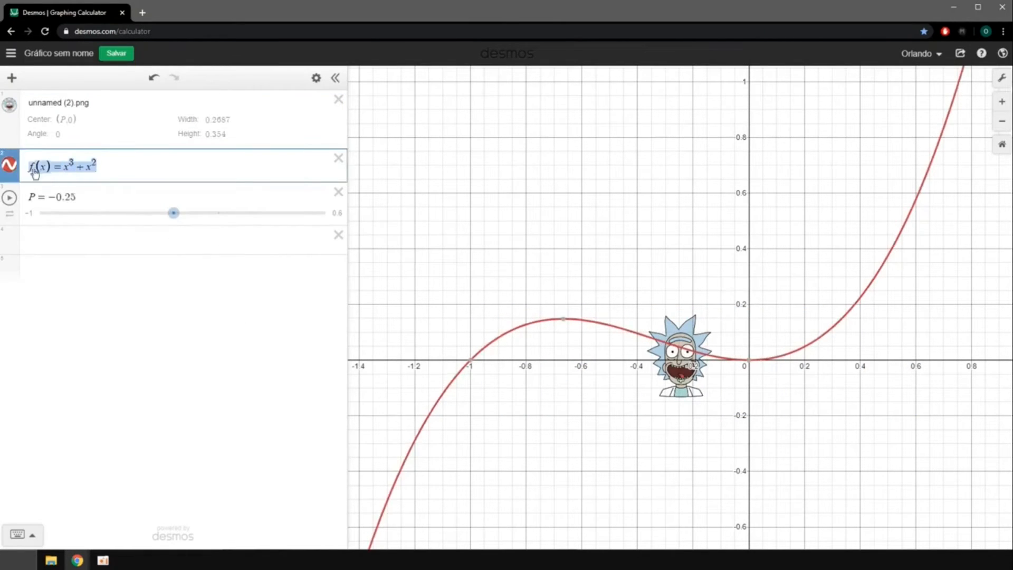
{"action": "left_click_drag", "start_coordinate": [109, 164], "coordinate": [27, 166]}
{"action": "left_click", "coordinate": [61, 167]}
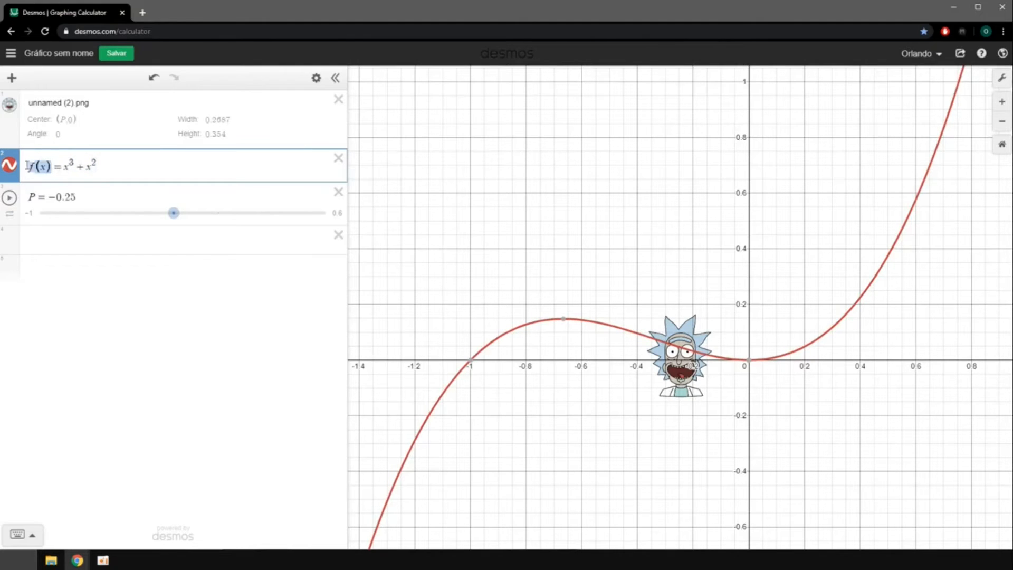
{"action": "key", "text": "ctrl+c"}
{"action": "left_click_drag", "start_coordinate": [75, 119], "coordinate": [68, 119]}
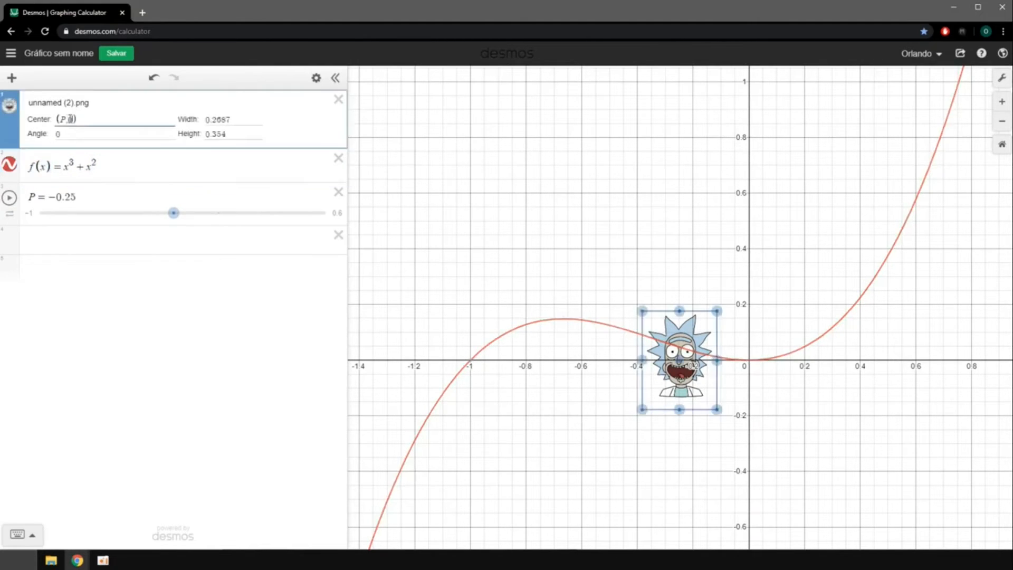
{"action": "key", "text": "ctrl+v"}
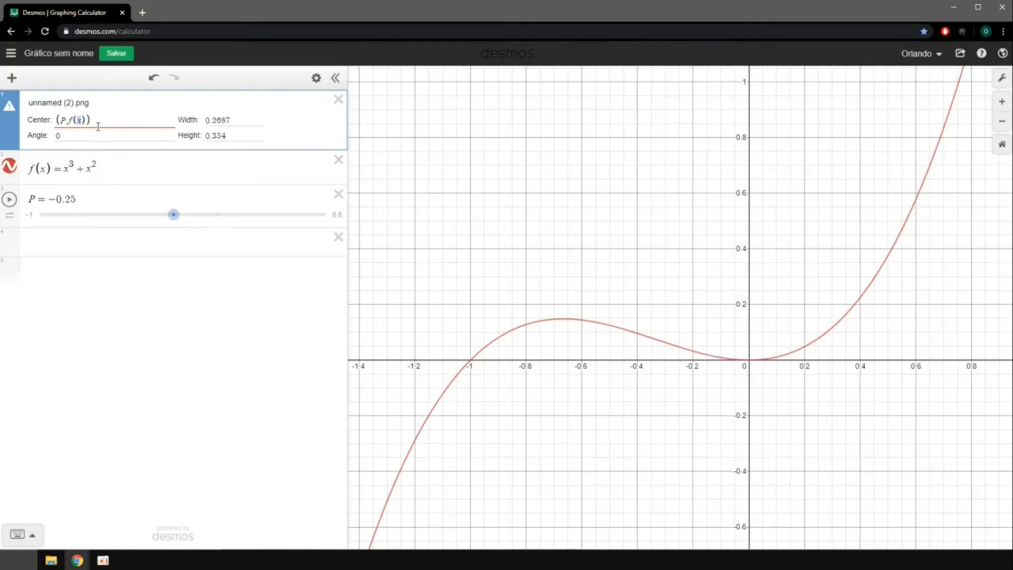
{"action": "type", "text": "P"}
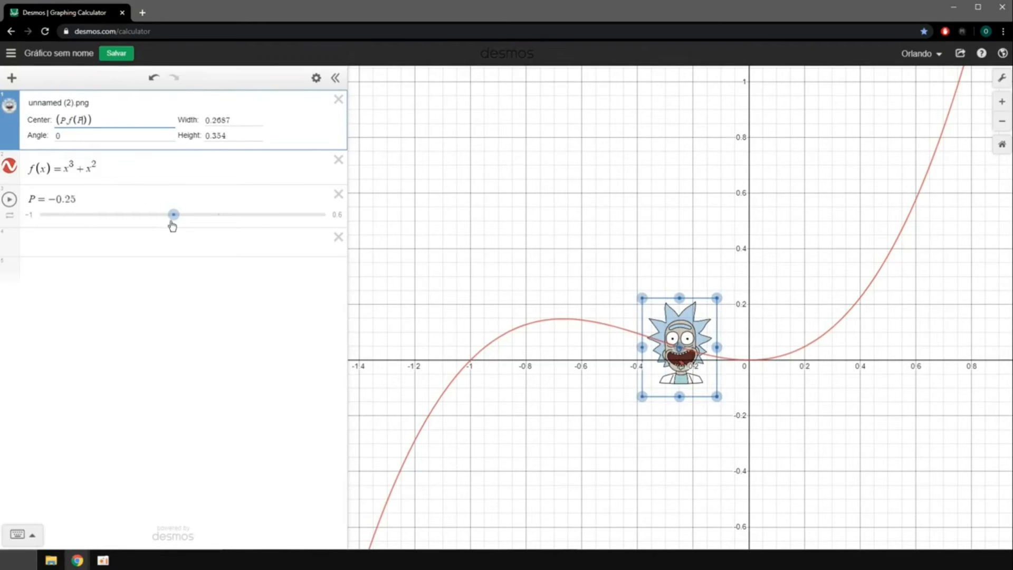
{"action": "left_click_drag", "start_coordinate": [173, 217], "coordinate": [66, 240]}
- Set the image's angle to A and create a slider for A ranging from −2 to 2
{"action": "left_click", "coordinate": [61, 136]}
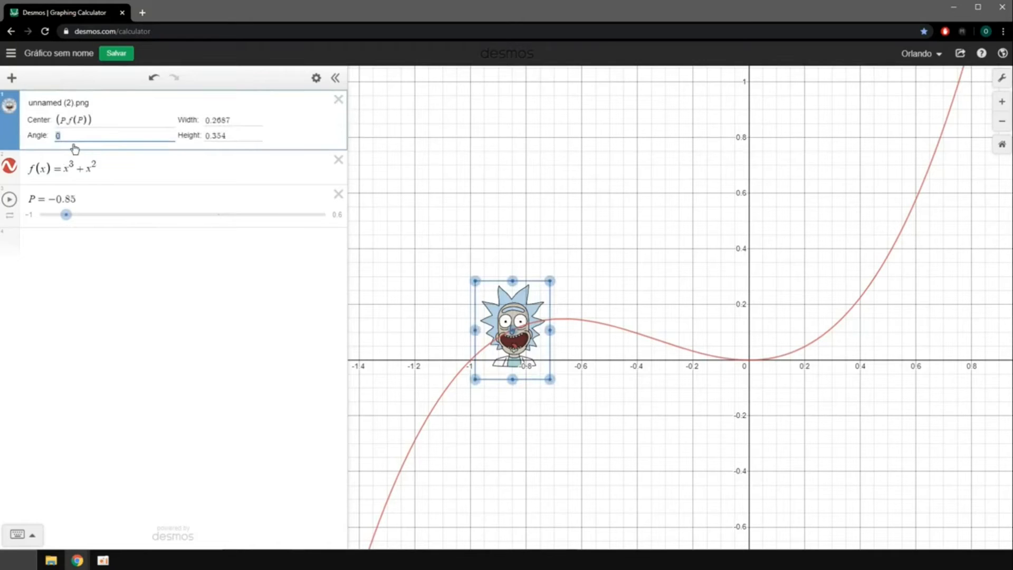
{"action": "type", "text": "A"}
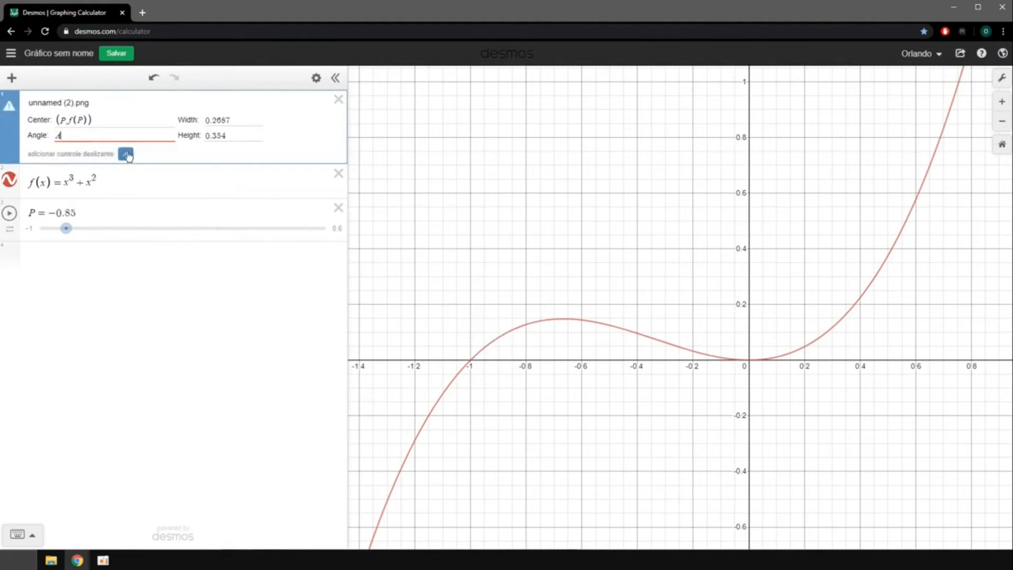
{"action": "left_click", "coordinate": [127, 153]}
{"action": "type", "text": "-1"}
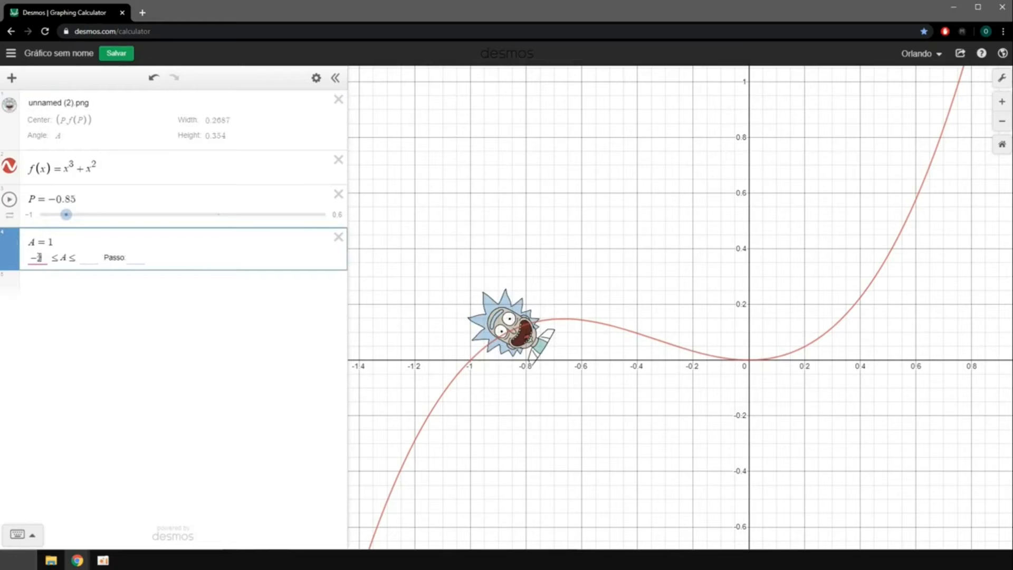
{"action": "key", "text": "Tab"}
{"action": "left_click", "coordinate": [42, 262]}
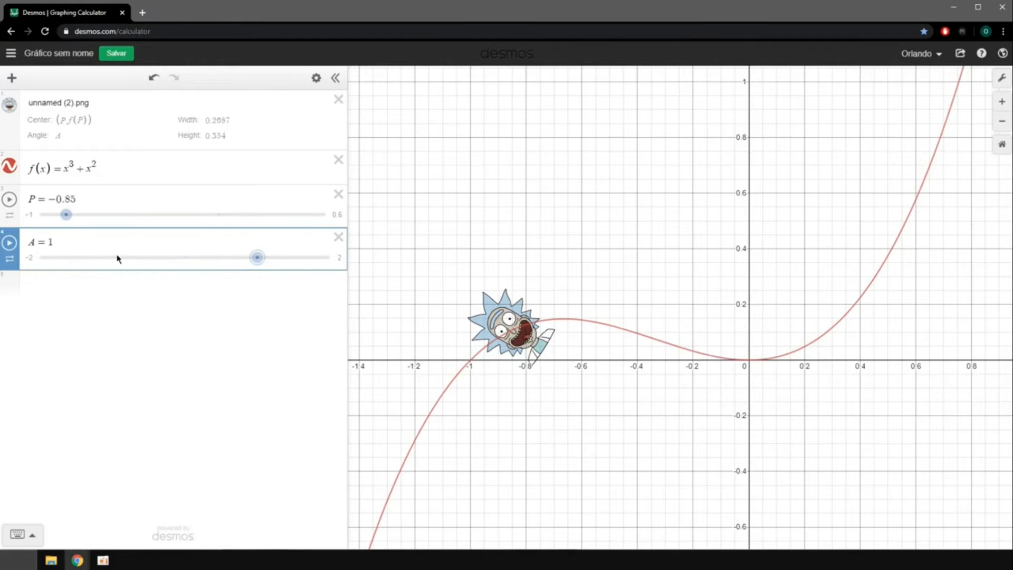
- Set P to −1 and rotate the image to follow the curve there with A at 0.77
{"action": "left_click_drag", "start_coordinate": [258, 263], "coordinate": [188, 288]}
{"action": "left_click_drag", "start_coordinate": [66, 214], "coordinate": [38, 217]}
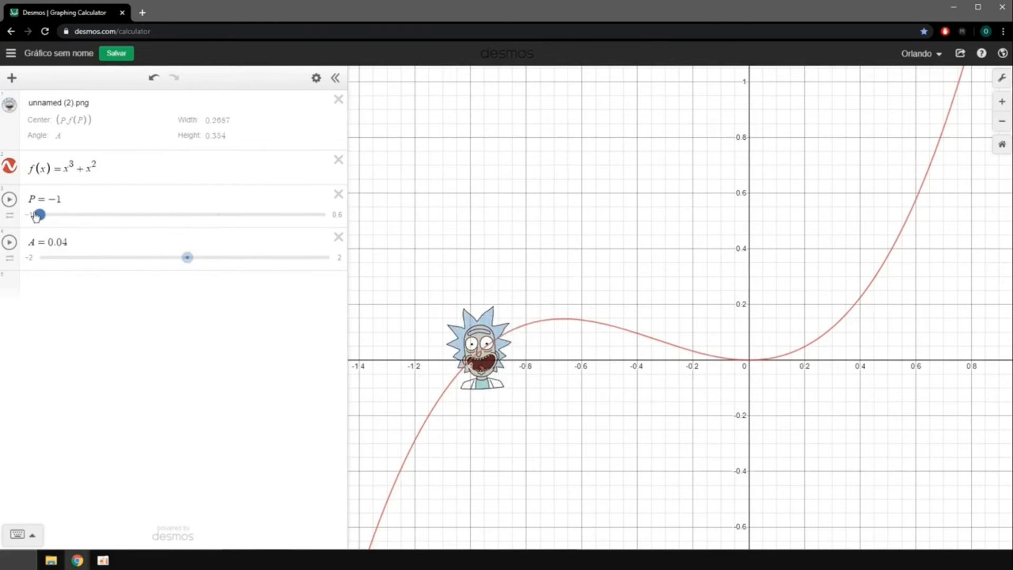
{"action": "left_click_drag", "start_coordinate": [188, 265], "coordinate": [237, 278]}
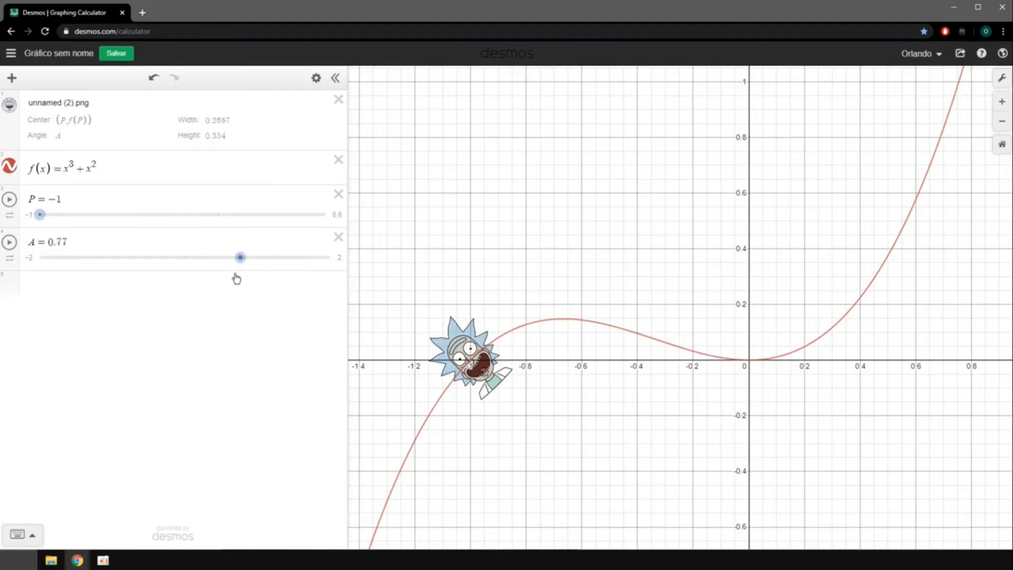
- Add a table and enter −1, the value of P, as its first x₁ entry
{"action": "left_click", "coordinate": [12, 78]}
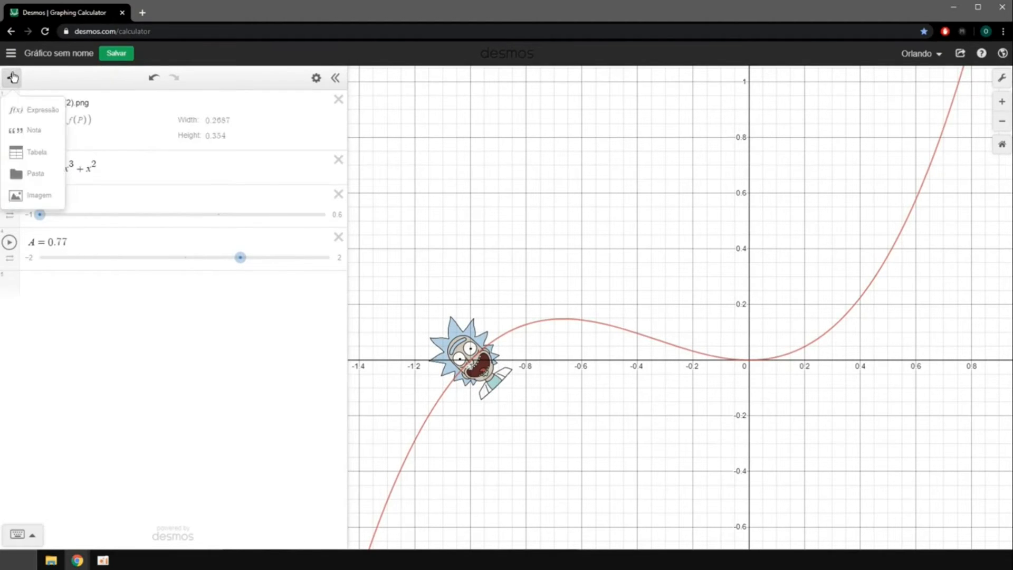
{"action": "left_click", "coordinate": [24, 153]}
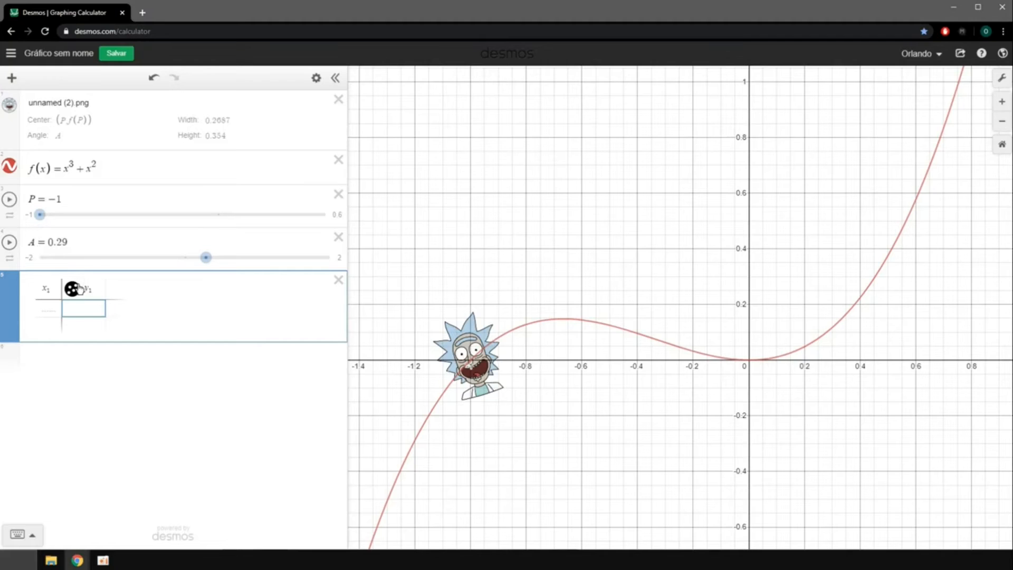
{"action": "mouse_move", "coordinate": [39, 215]}
{"action": "left_mouse_down"}
{"action": "mouse_move", "coordinate": [87, 214]}
{"action": "mouse_move", "coordinate": [39, 215]}
{"action": "left_mouse_up"}
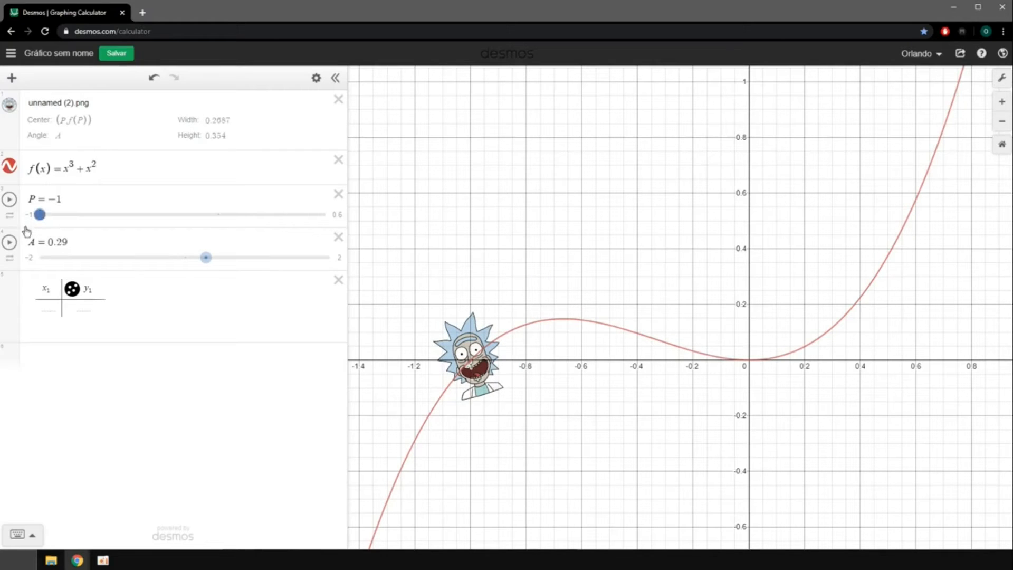
{"action": "left_click", "coordinate": [50, 310]}
{"action": "type", "text": "1"}
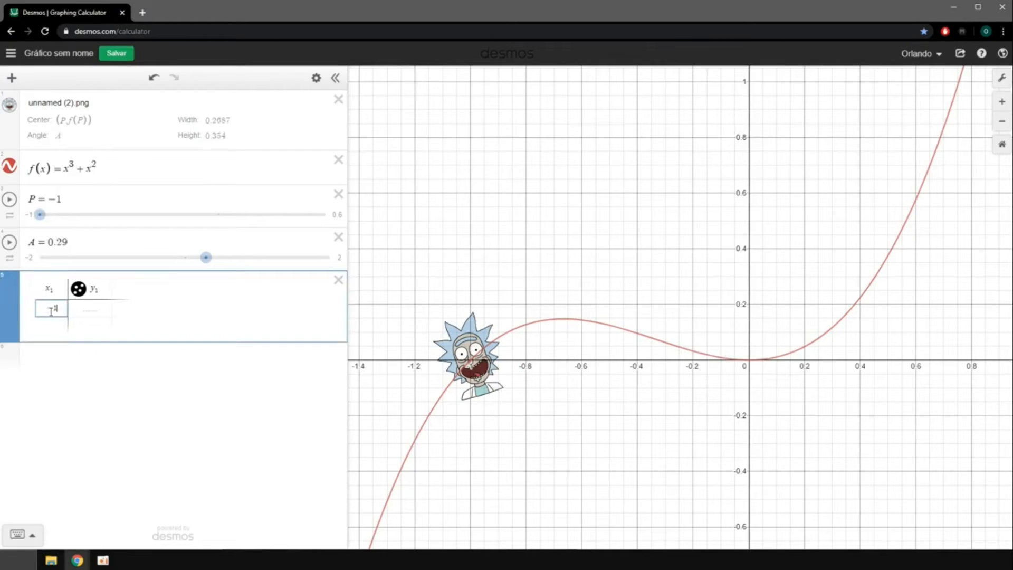
{"action": "key", "text": "Tab"}
- Set A to 0.77 to align the image with the curve and enter 0.77 as the first y₁ value
{"action": "left_click_drag", "start_coordinate": [206, 258], "coordinate": [243, 260]}
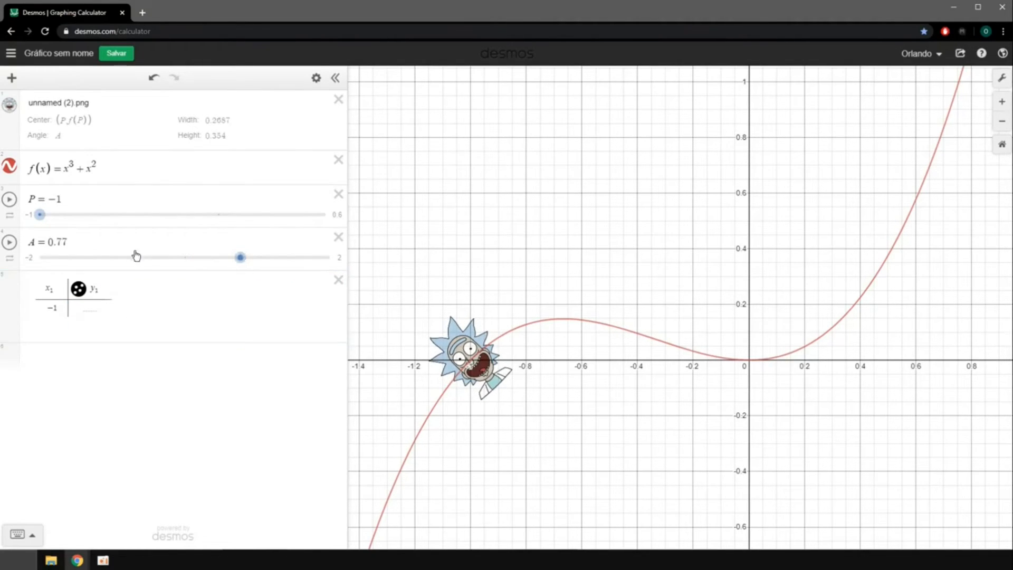
{"action": "left_click", "coordinate": [100, 314]}
{"action": "type", "text": "0.77"}
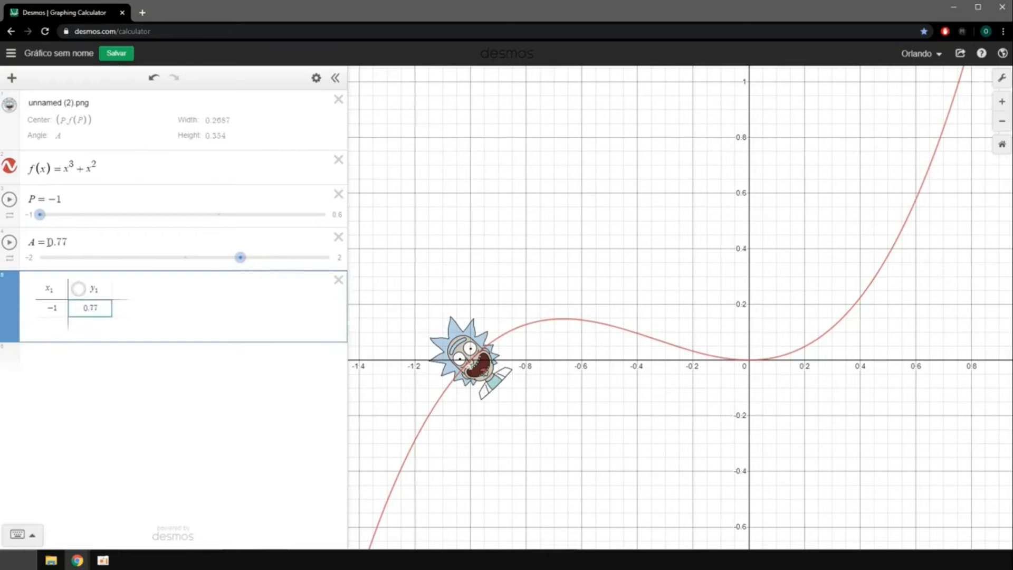
- Set P to −0.695 and A to 0, and record −0.695 and 0 as the table's second row
{"action": "left_click_drag", "start_coordinate": [41, 215], "coordinate": [94, 215]}
{"action": "left_click_drag", "start_coordinate": [240, 257], "coordinate": [186, 266]}
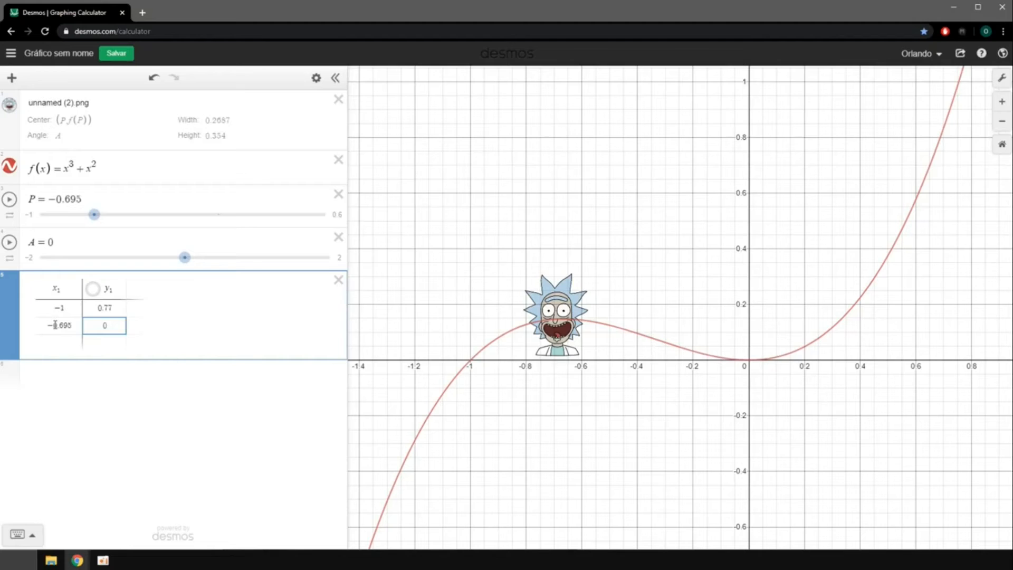
{"action": "key", "text": "Return"}
- Set P to −0.256 and A to −0.4, and record −0.256 and −0.4 as the table's third row
{"action": "left_click_drag", "start_coordinate": [95, 215], "coordinate": [173, 214]}
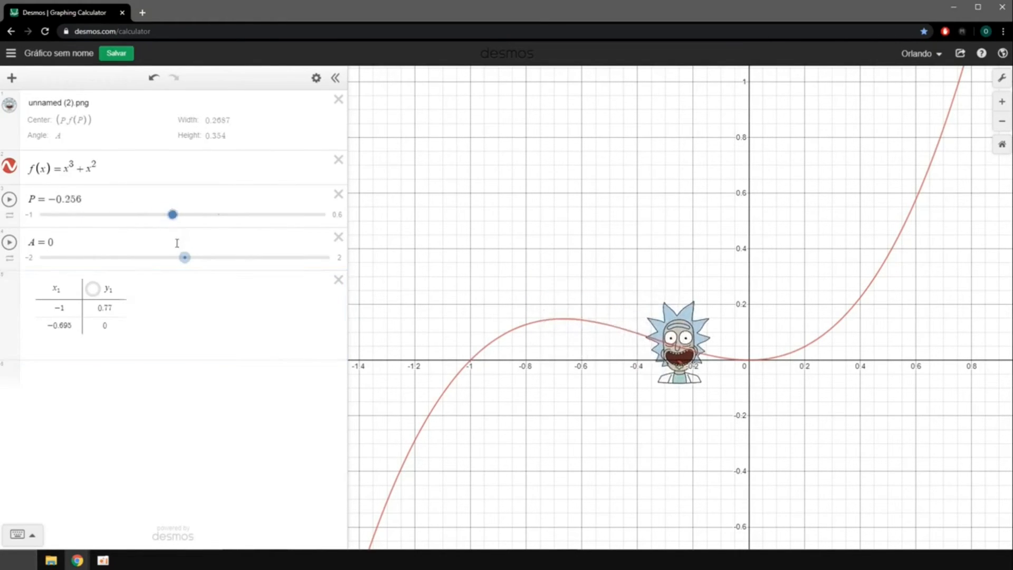
{"action": "left_click_drag", "start_coordinate": [185, 258], "coordinate": [157, 260]}
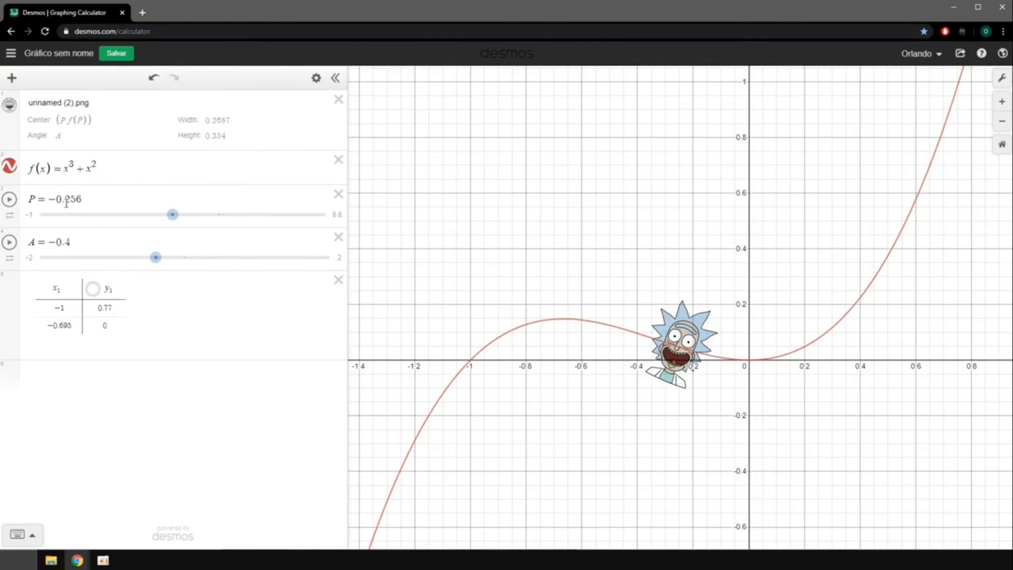
{"action": "left_click", "coordinate": [59, 342]}
{"action": "left_click", "coordinate": [59, 341]}
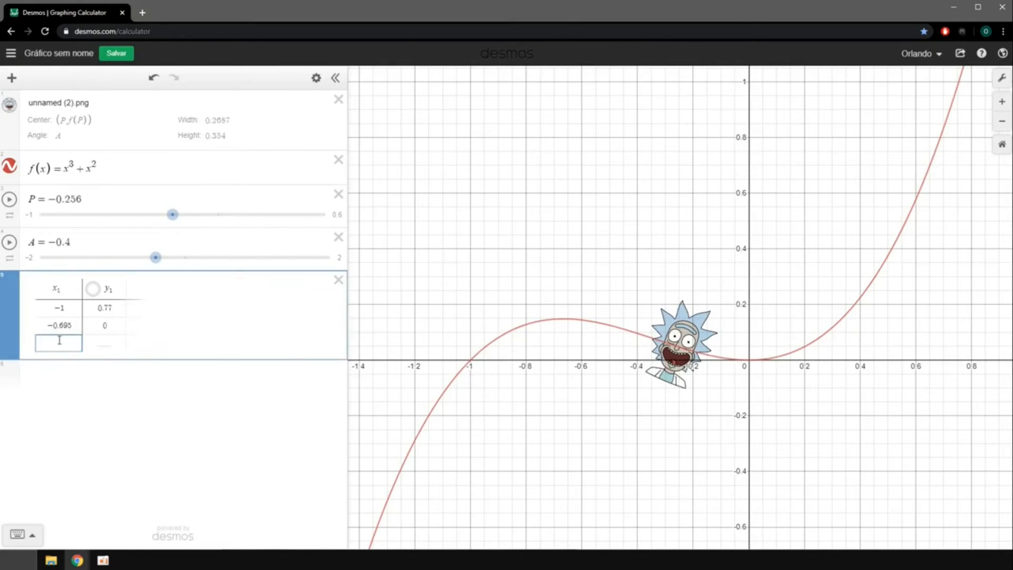
{"action": "type", "text": "-0"}
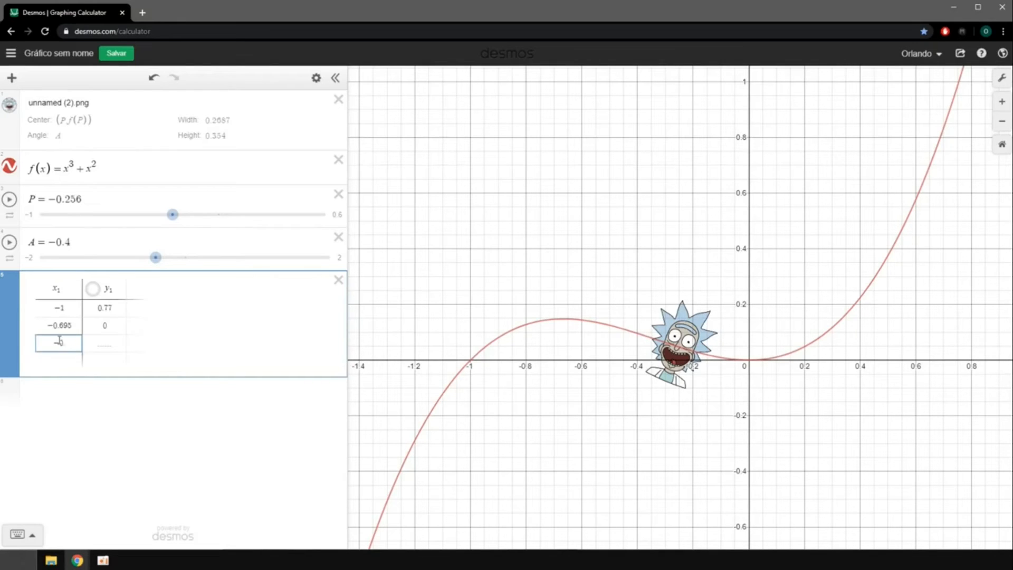
{"action": "key", "text": "Tab"}
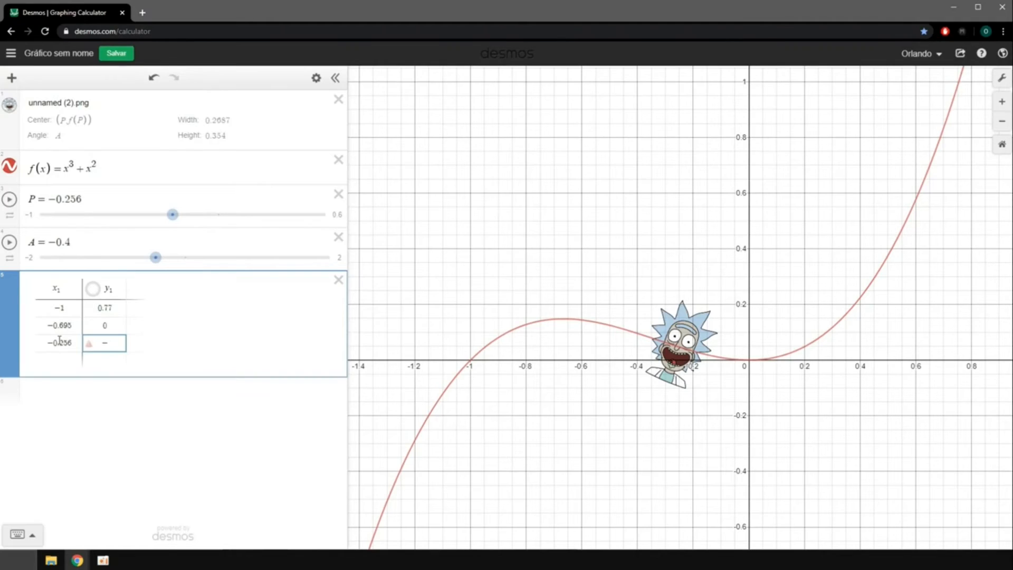
{"action": "type", "text": "-0.4"}
- Align the image at P = 0 and P = 0.216, recording 0, 0 and 0.216, 0.63 as the table's fourth and fifth rows
{"action": "left_click_drag", "start_coordinate": [172, 214], "coordinate": [222, 236]}
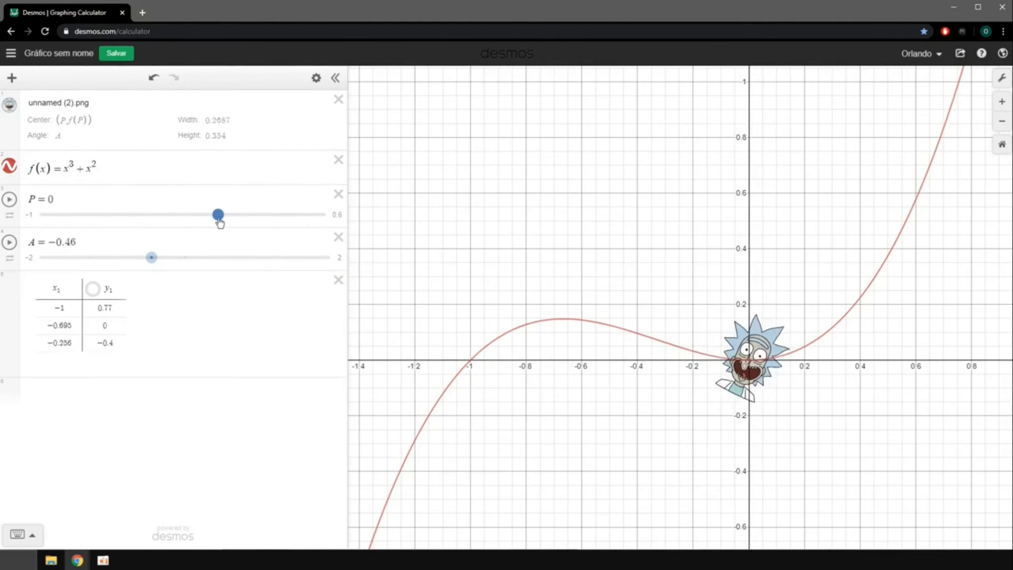
{"action": "left_click_drag", "start_coordinate": [152, 257], "coordinate": [185, 264]}
{"action": "left_click_drag", "start_coordinate": [216, 215], "coordinate": [257, 216]}
{"action": "left_click_drag", "start_coordinate": [184, 258], "coordinate": [231, 275]}
{"action": "left_click", "coordinate": [69, 384]}
{"action": "left_click", "coordinate": [70, 379]}
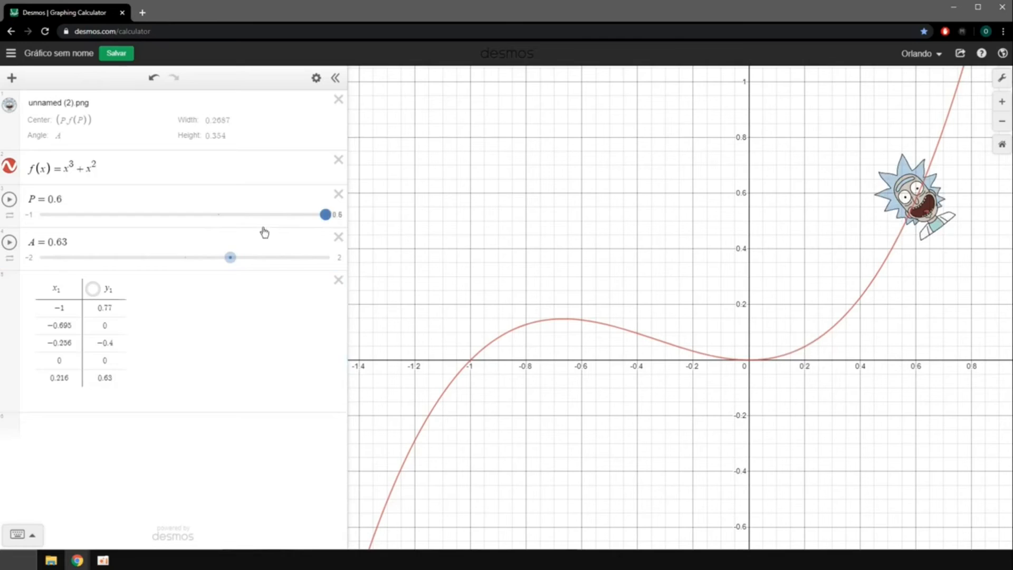
- Set P to 0.6 and A to 1.01, and record 0.6 and 1.01 as the table's sixth row
{"action": "left_click_drag", "start_coordinate": [236, 258], "coordinate": [263, 273]}
{"action": "left_click", "coordinate": [74, 375]}
{"action": "left_click", "coordinate": [69, 400]}
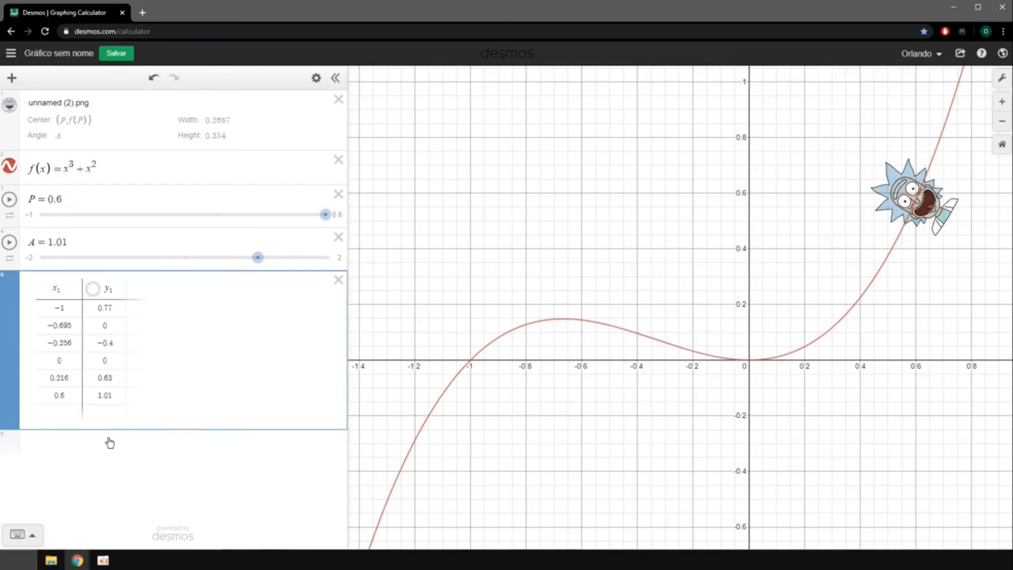
{"action": "left_click", "coordinate": [109, 443]}
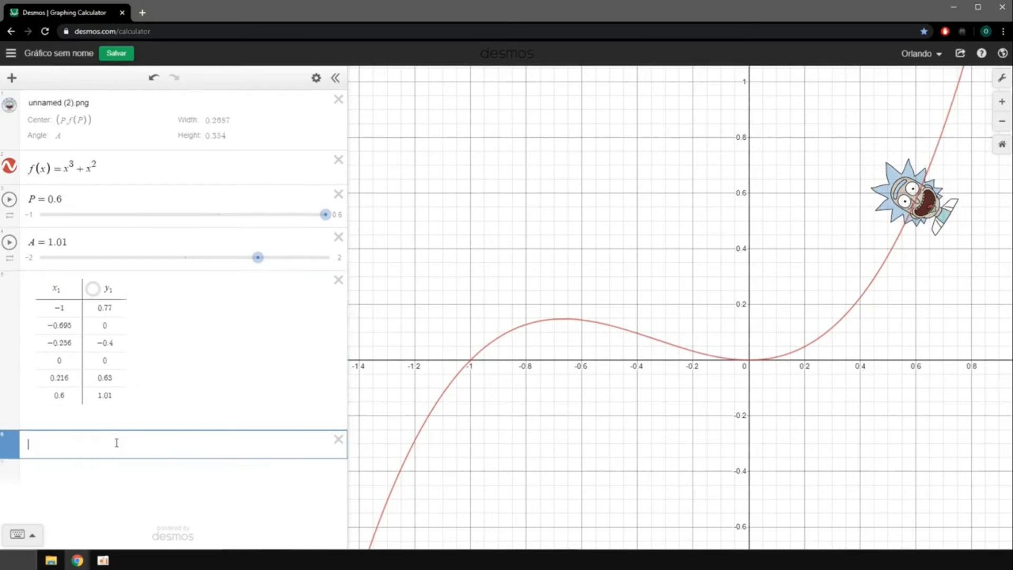
- Plot the table's points on the graph and briefly hide the f(x) curve to view their pattern alone
{"action": "left_click", "coordinate": [93, 290]}
{"action": "scroll", "coordinate": [693, 241], "scroll_direction": "down", "scroll_amount": 5}
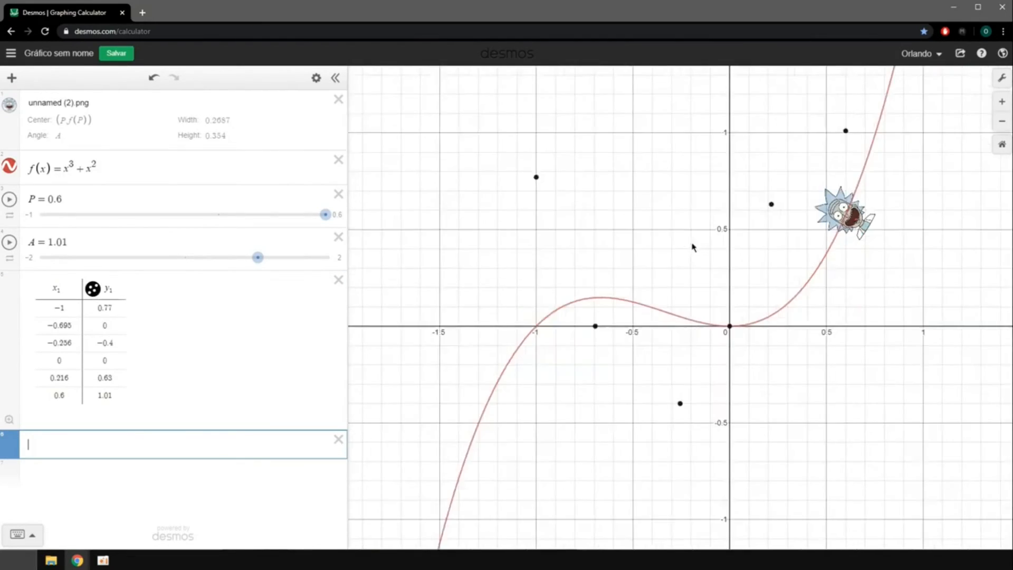
{"action": "left_click_drag", "start_coordinate": [693, 235], "coordinate": [648, 262]}
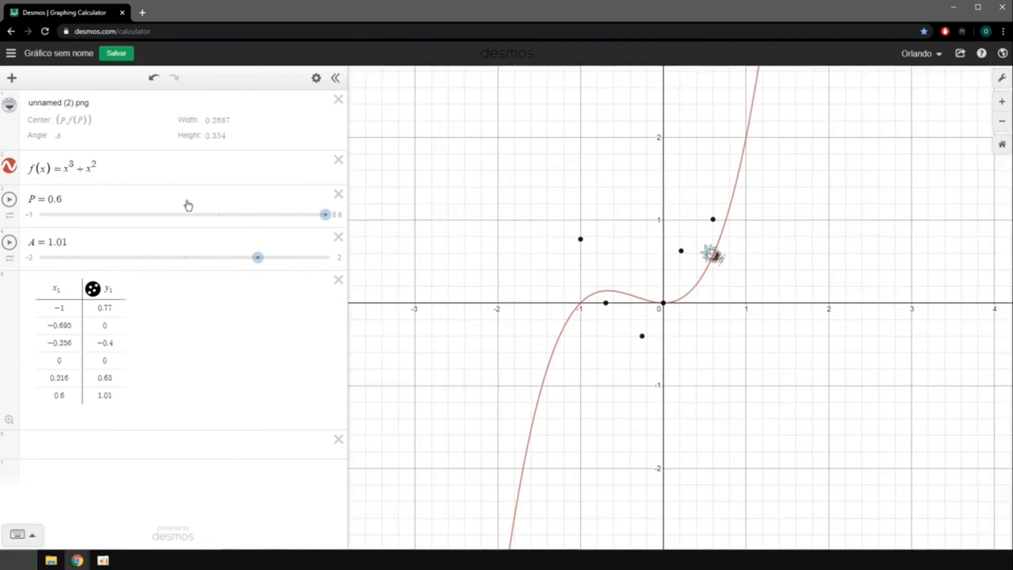
{"action": "left_click", "coordinate": [12, 168]}
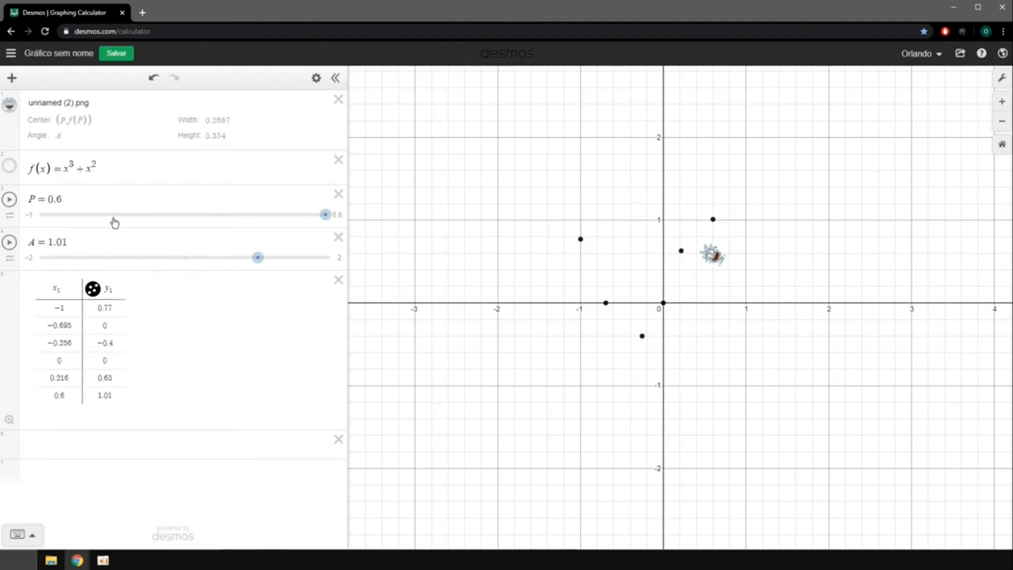
{"action": "left_click", "coordinate": [7, 169]}
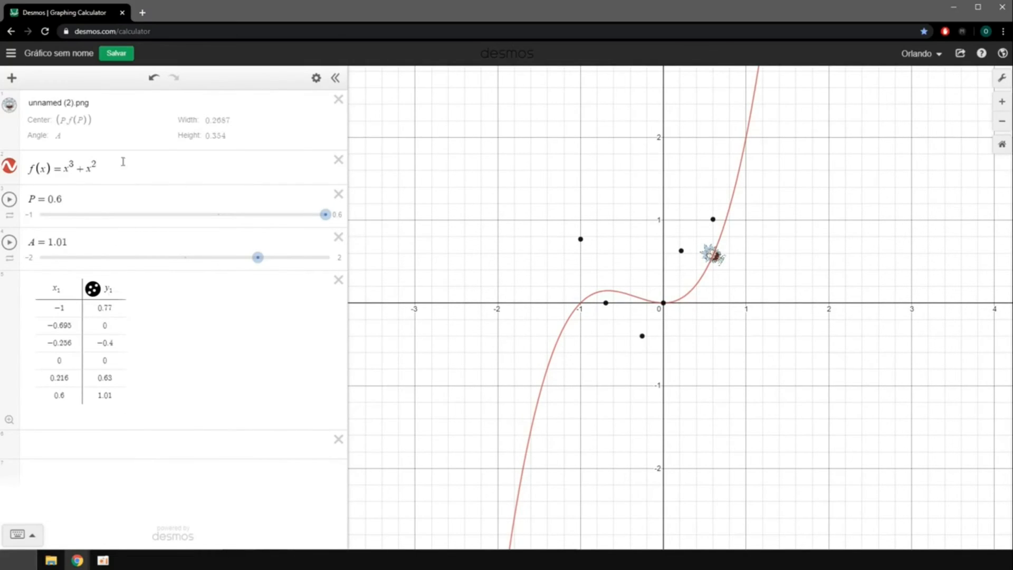
- Fit the cubic regression y₁ ~ ax₁³ + bx₁² + cx₁ + d to the table data and hide the f(x) curve
{"action": "left_click_drag", "start_coordinate": [102, 168], "coordinate": [46, 160]}
{"action": "left_click", "coordinate": [150, 444]}
{"action": "scroll", "coordinate": [663, 338], "scroll_direction": "up", "scroll_amount": 3}
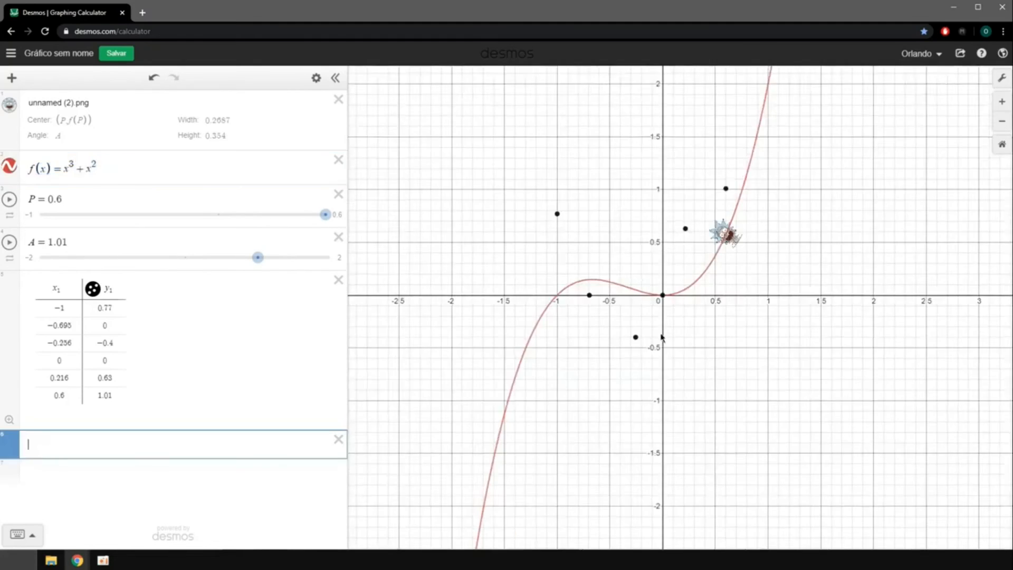
{"action": "scroll", "coordinate": [657, 336], "scroll_direction": "down", "scroll_amount": 5}
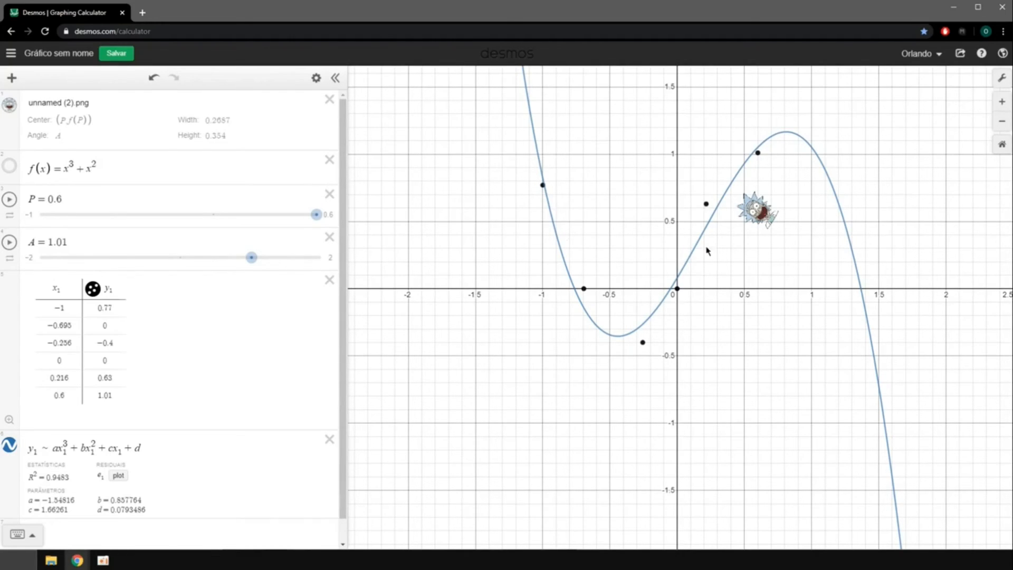
{"action": "scroll", "coordinate": [163, 401], "scroll_direction": "down", "scroll_amount": 2}
- Set the image's angle to the regression formula in terms of P, aP³ + bP² + cP + d, and set P to −1
{"action": "double_click", "coordinate": [120, 232]}
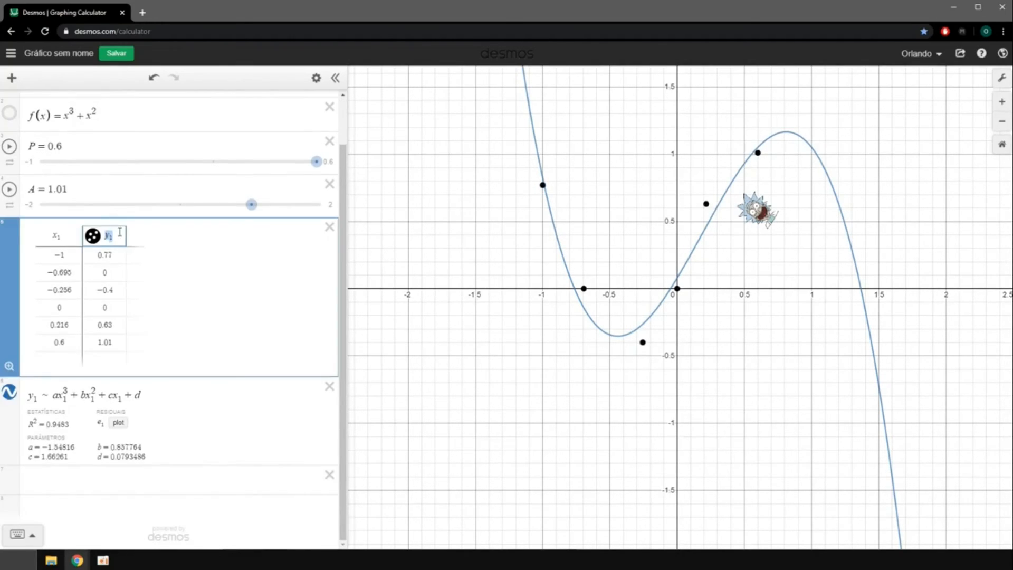
{"action": "double_click", "coordinate": [50, 239]}
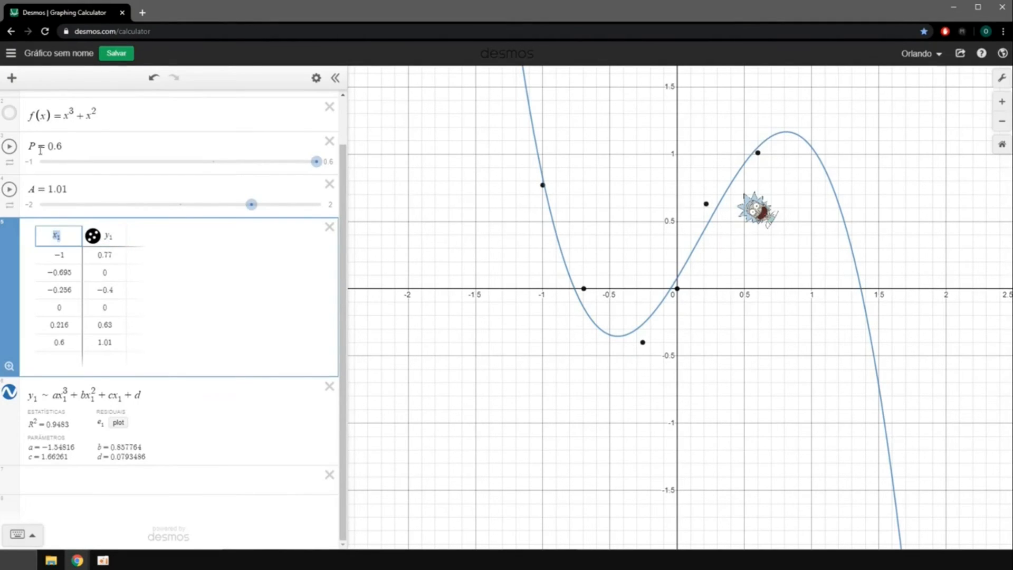
{"action": "left_click_drag", "start_coordinate": [52, 396], "coordinate": [136, 411]}
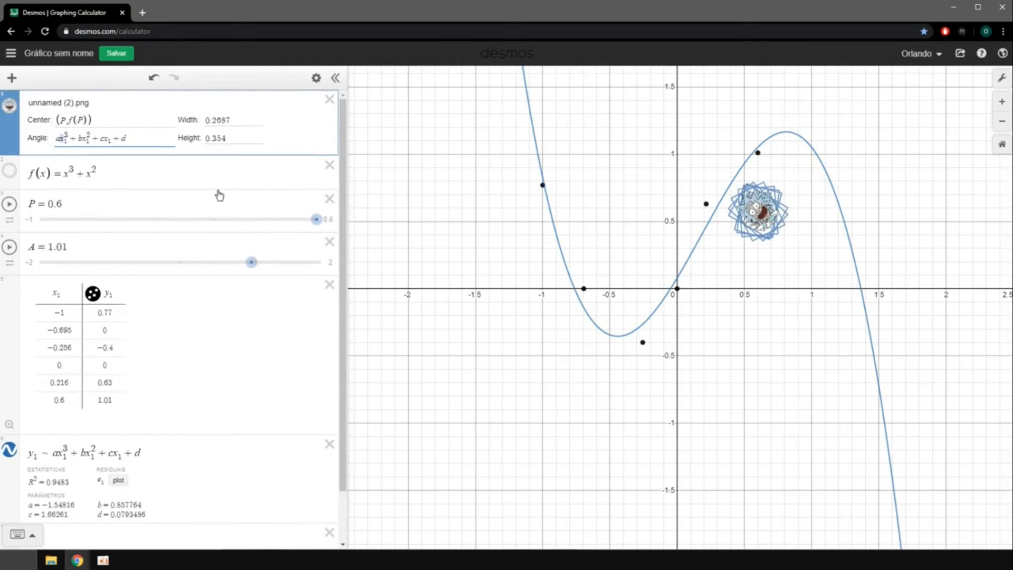
{"action": "key", "text": "shift+Right"}
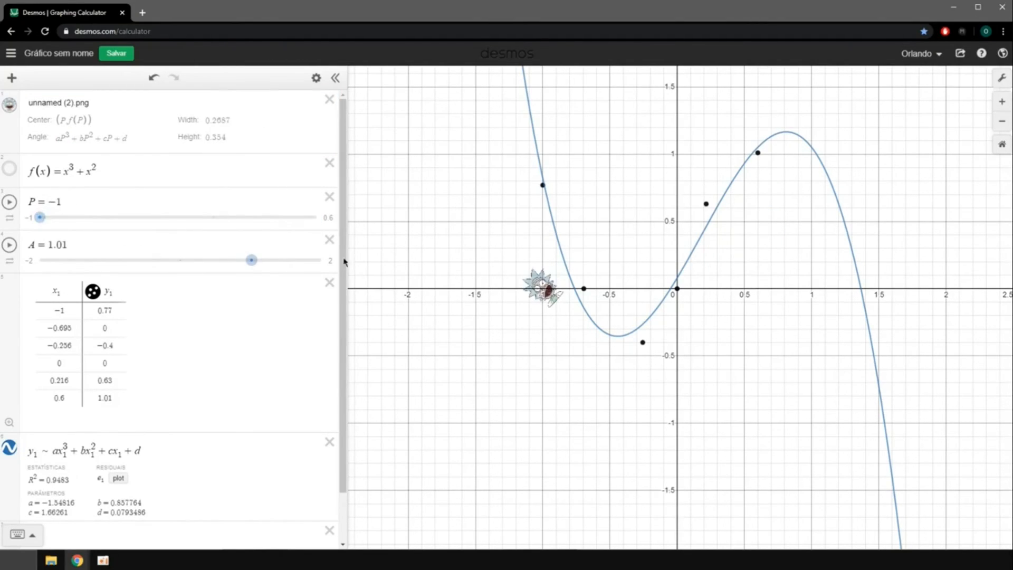
- Delete the A slider and the data table, and show the f(x) curve again
{"action": "left_click", "coordinate": [329, 242]}
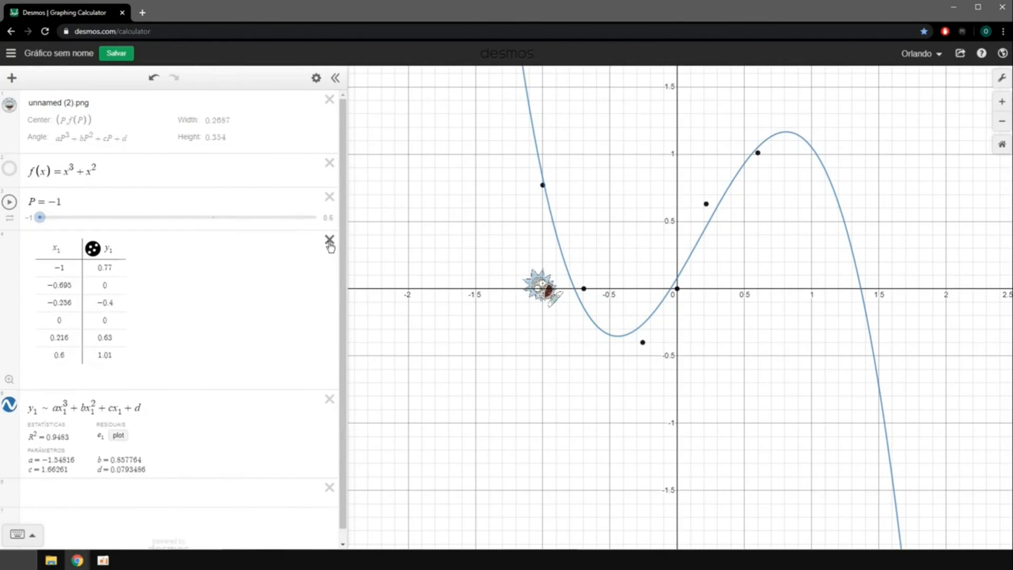
{"action": "left_click", "coordinate": [329, 242]}
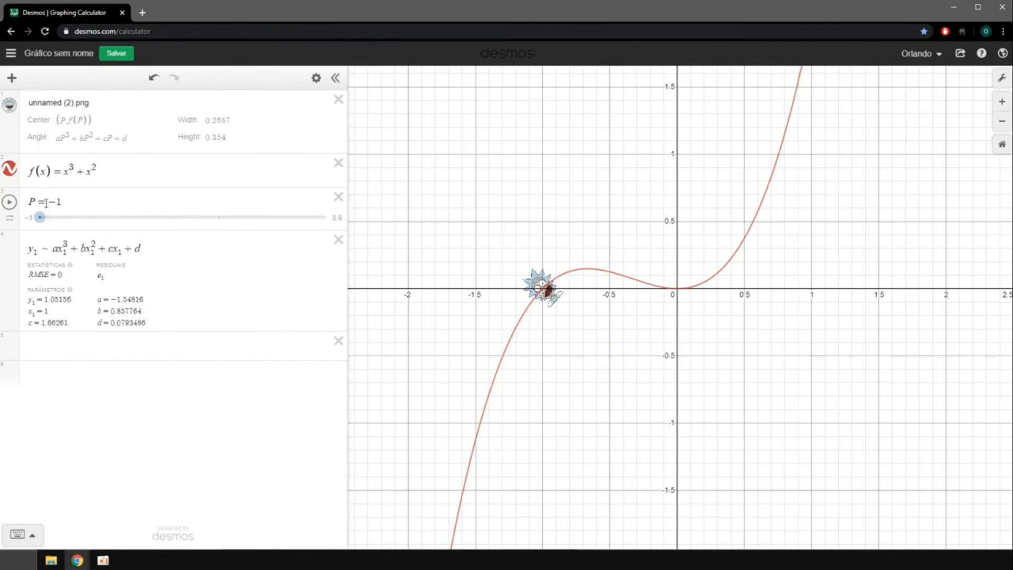
- Animate P to watch the image rotate along the curve, review the regression formula, and stop the animation
{"action": "left_click", "coordinate": [9, 201]}
{"action": "scroll", "coordinate": [642, 341], "scroll_direction": "up", "scroll_amount": 3}
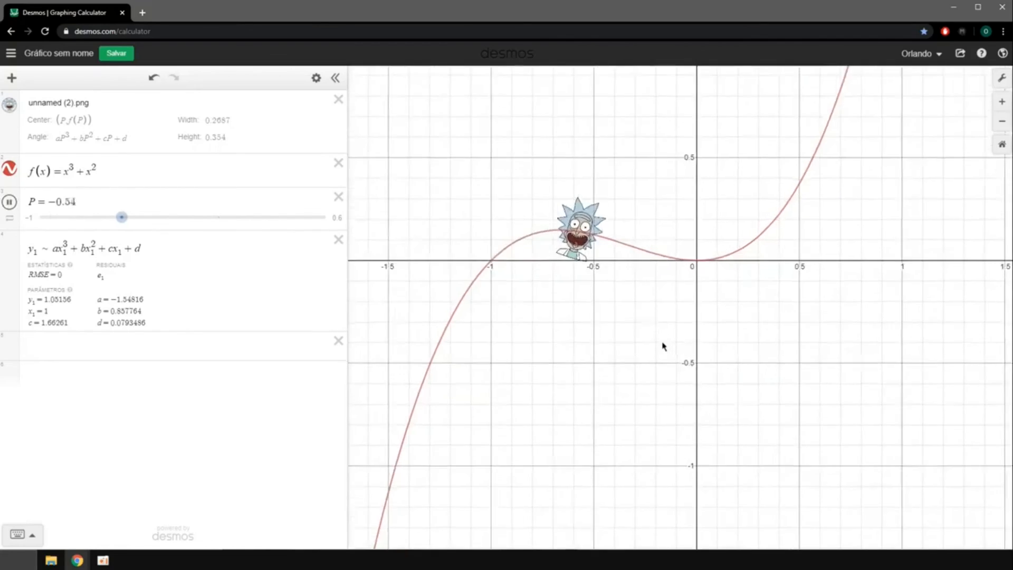
{"action": "scroll", "coordinate": [663, 346], "scroll_direction": "up", "scroll_amount": 2}
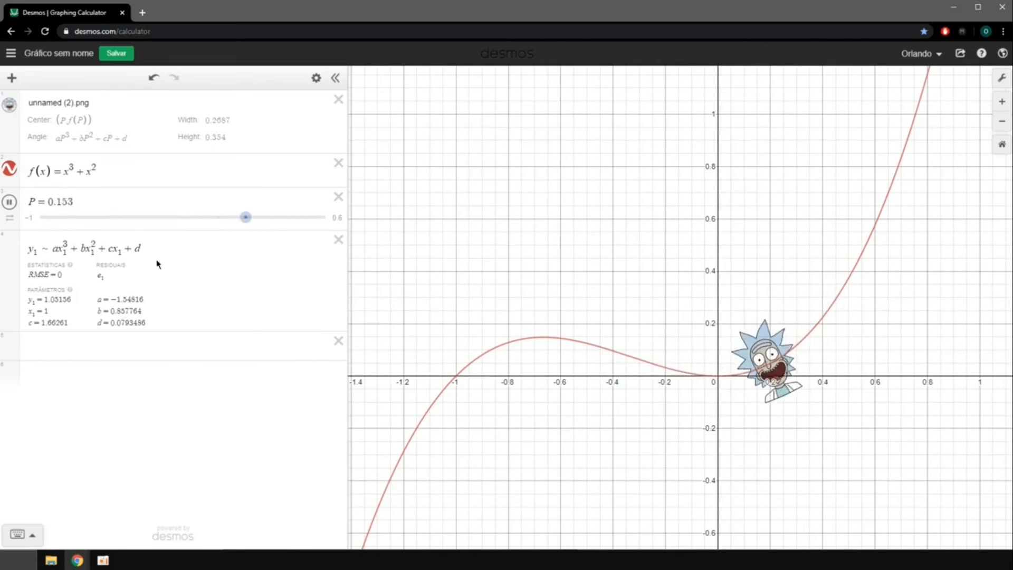
{"action": "left_click_drag", "start_coordinate": [141, 248], "coordinate": [53, 248]}
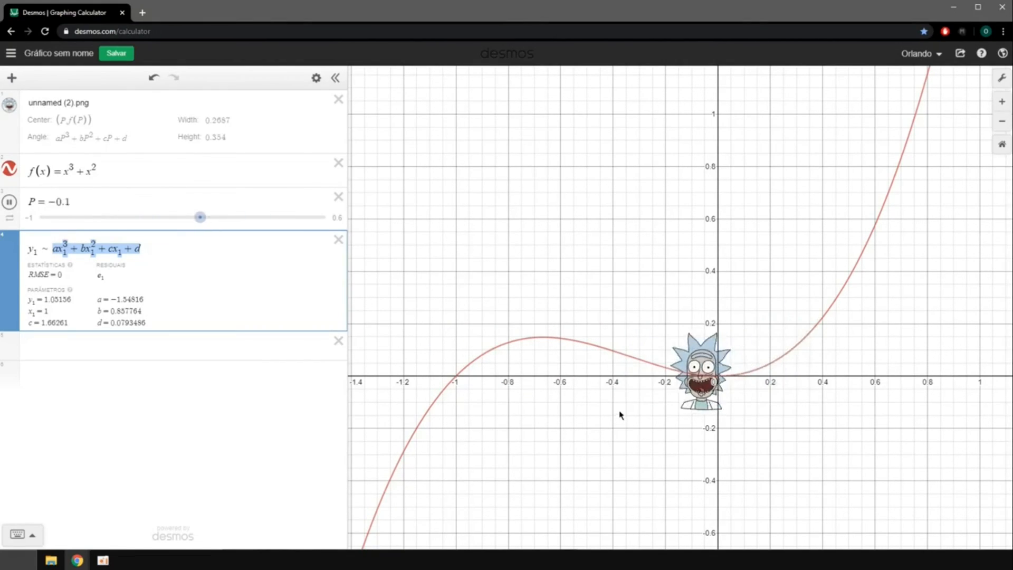
{"action": "left_click", "coordinate": [58, 247]}
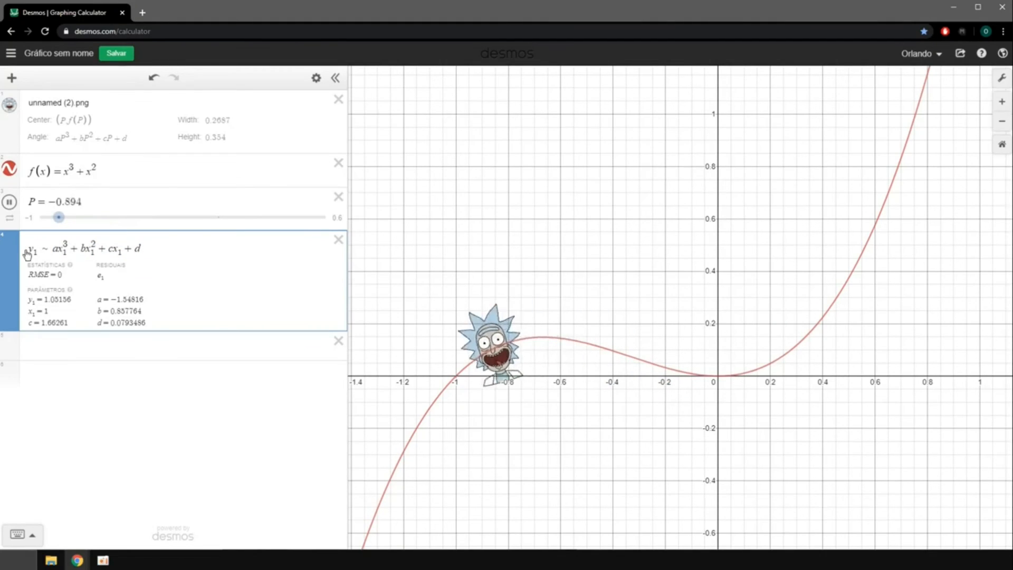
{"action": "left_click_drag", "start_coordinate": [28, 255], "coordinate": [154, 265]}
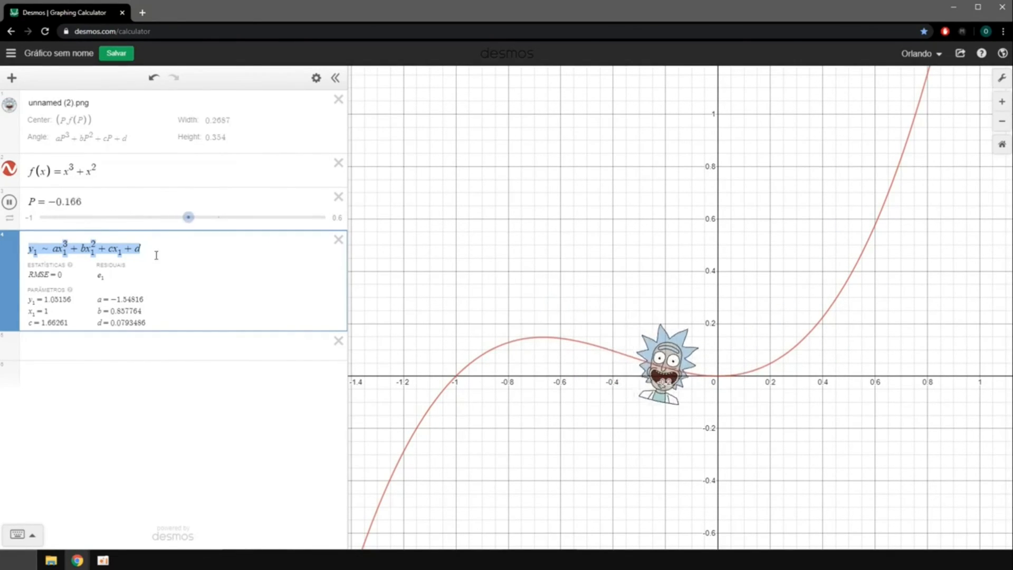
{"action": "left_click", "coordinate": [11, 205]}
- Change the image's center to (P, f(P)+D), adding a slider for D and setting it to 0.14
{"action": "left_click", "coordinate": [73, 120]}
{"action": "left_click", "coordinate": [87, 121]}
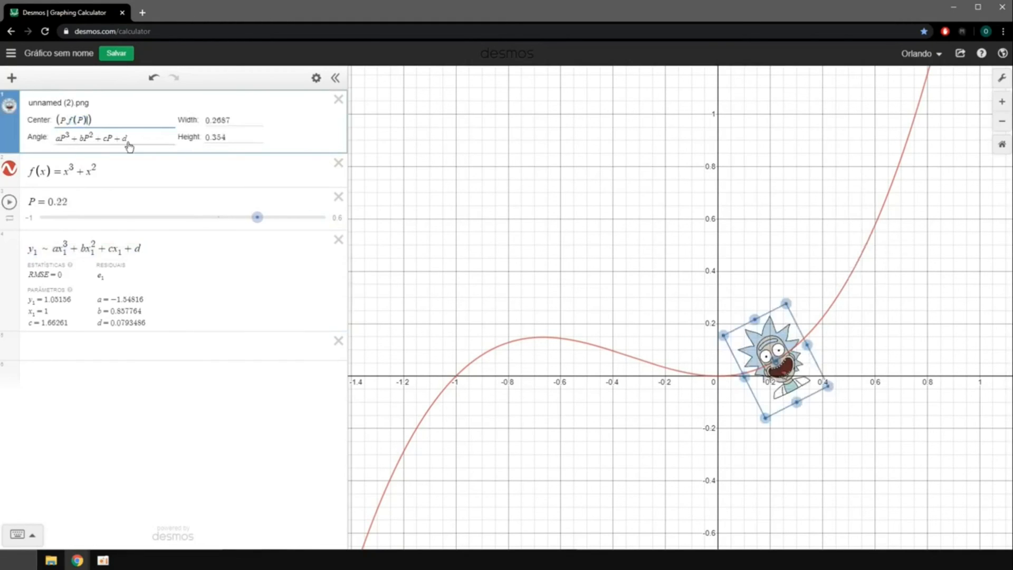
{"action": "type", "text": "-"}
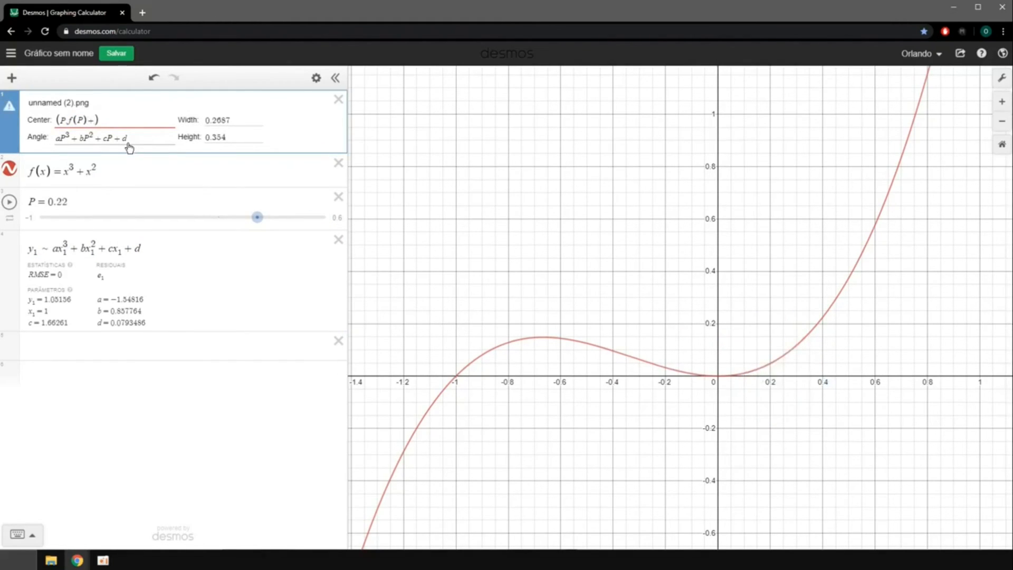
{"action": "type", "text": "D"}
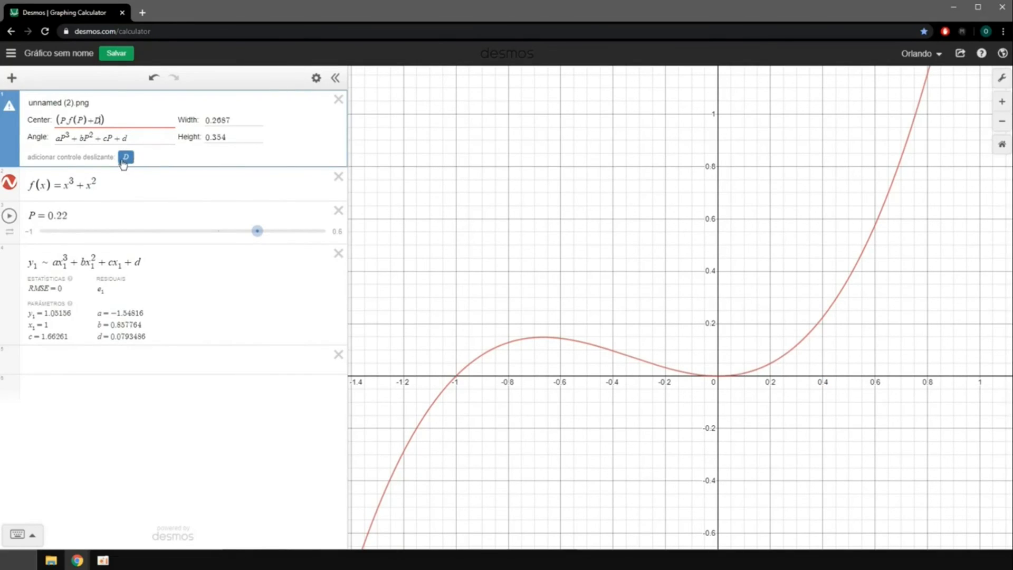
{"action": "left_click", "coordinate": [126, 157]}
{"action": "left_click_drag", "start_coordinate": [200, 183], "coordinate": [189, 208]}
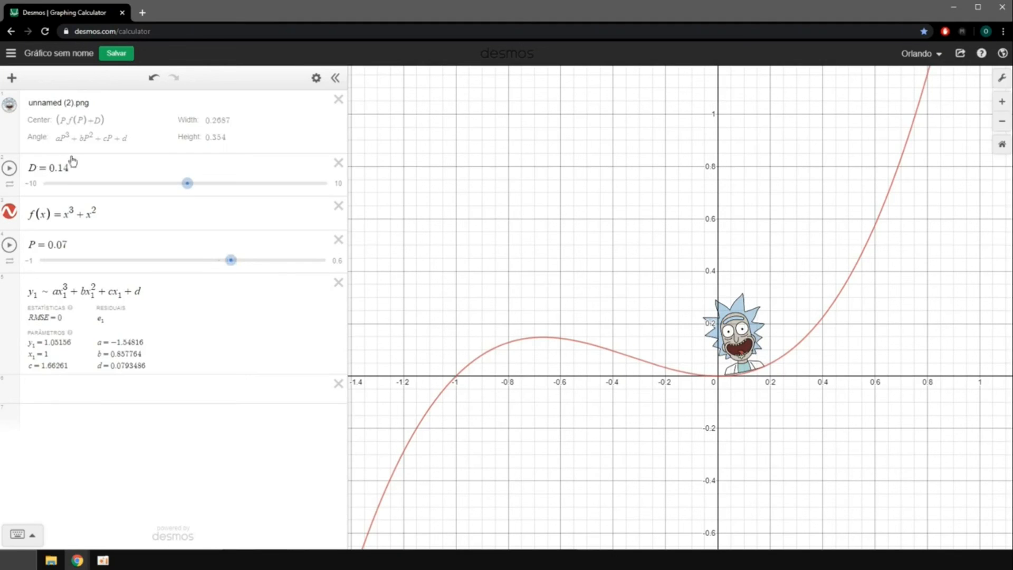
- Check the image's offset at P = −1 and toward P = 0.49, adjusting D to 0.3
{"action": "left_click_drag", "start_coordinate": [230, 259], "coordinate": [32, 269]}
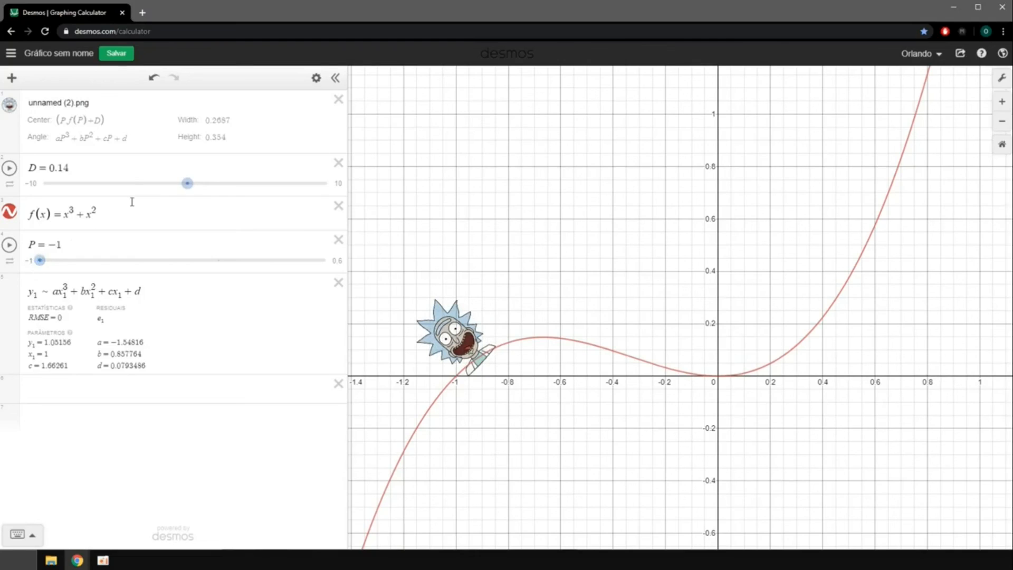
{"action": "left_click_drag", "start_coordinate": [188, 185], "coordinate": [189, 194]}
{"action": "left_click_drag", "start_coordinate": [40, 260], "coordinate": [311, 275]}
{"action": "left_click_drag", "start_coordinate": [186, 188], "coordinate": [188, 186]}
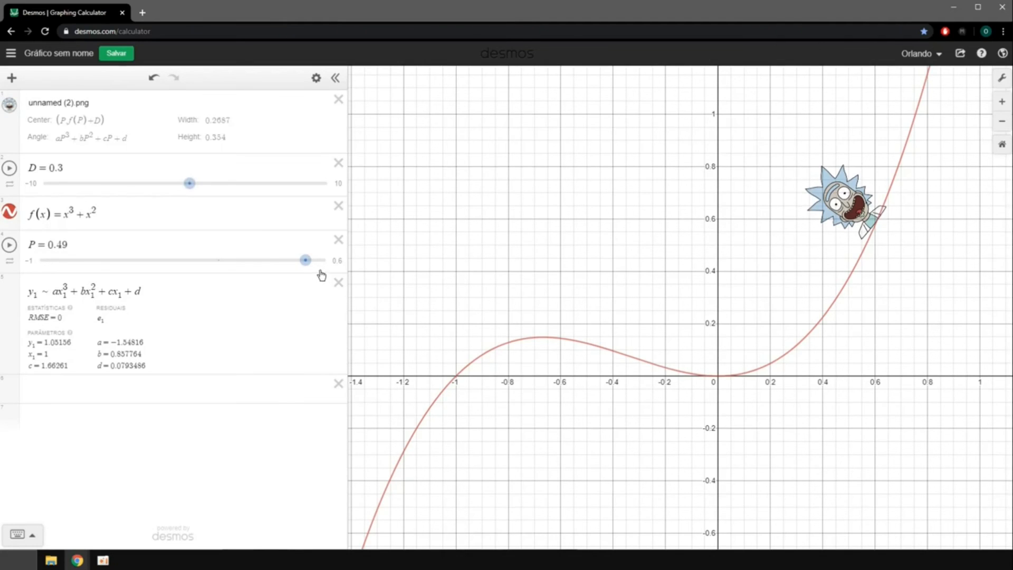